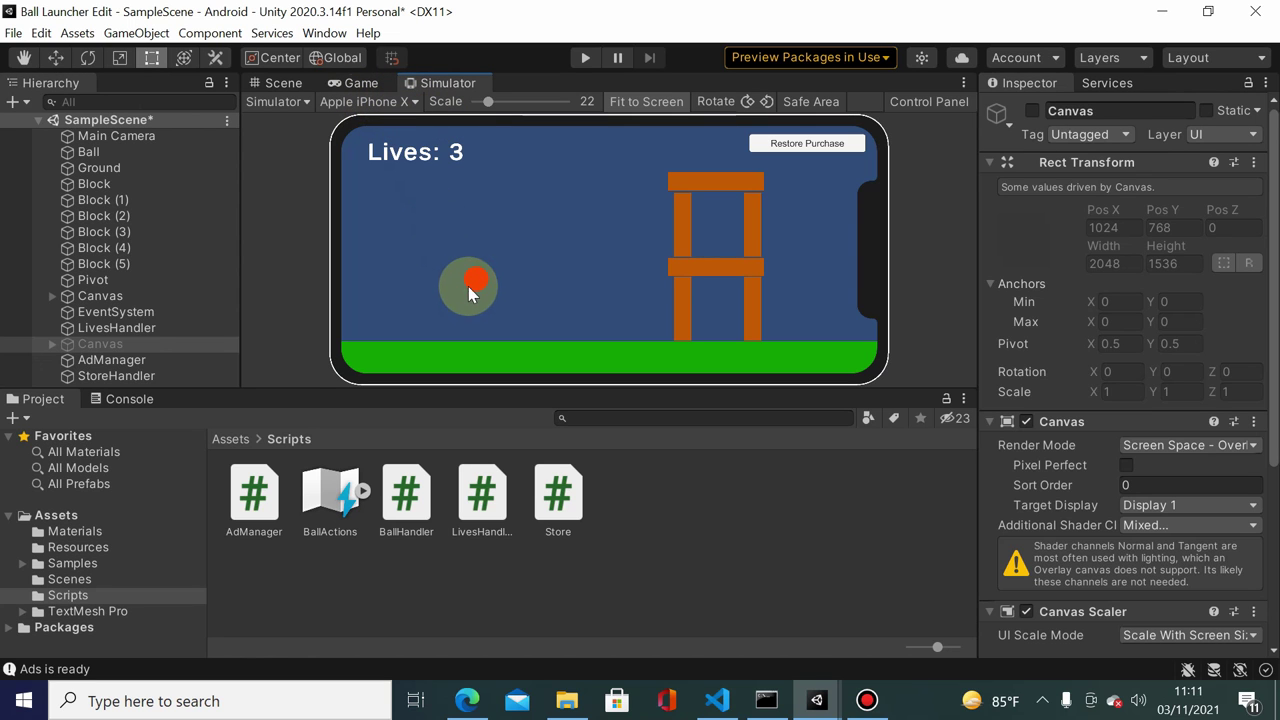
Step: Enter Play mode on the simulated iPhone X and fling the red ball at the tower, dropping Lives to 2
{"action": "left_click", "coordinate": [586, 57]}
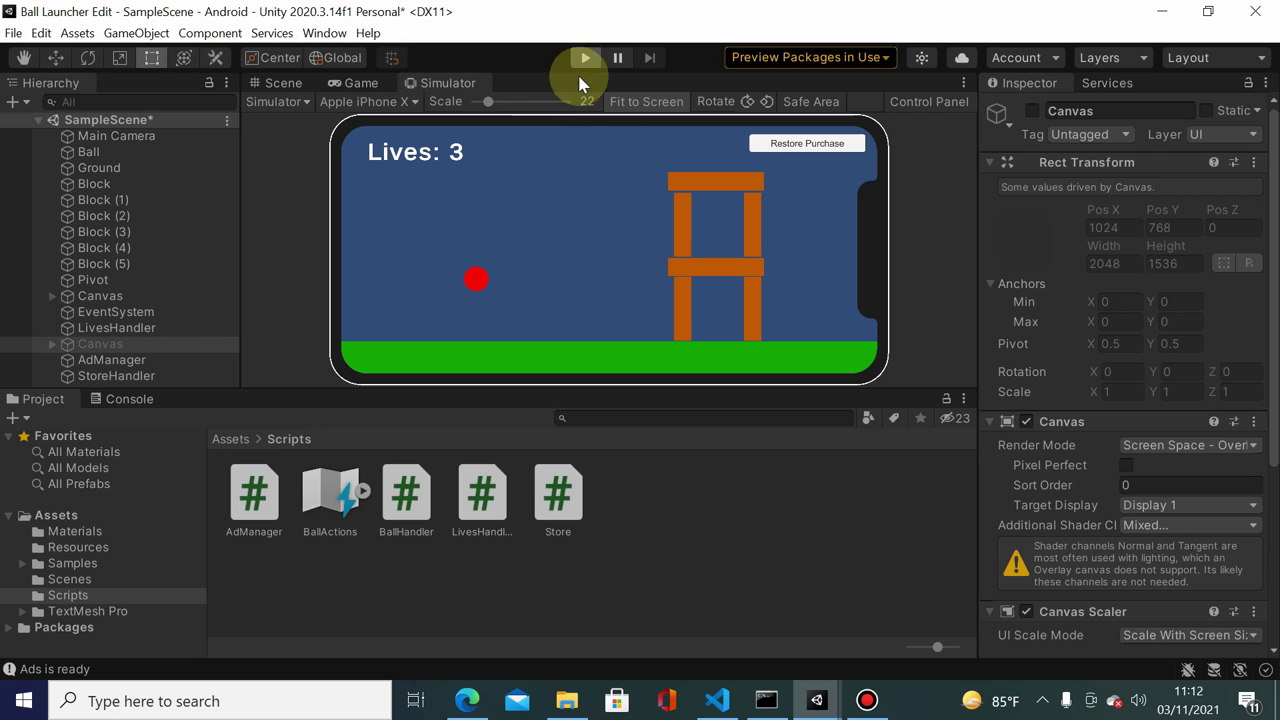
{"action": "left_click", "coordinate": [585, 57]}
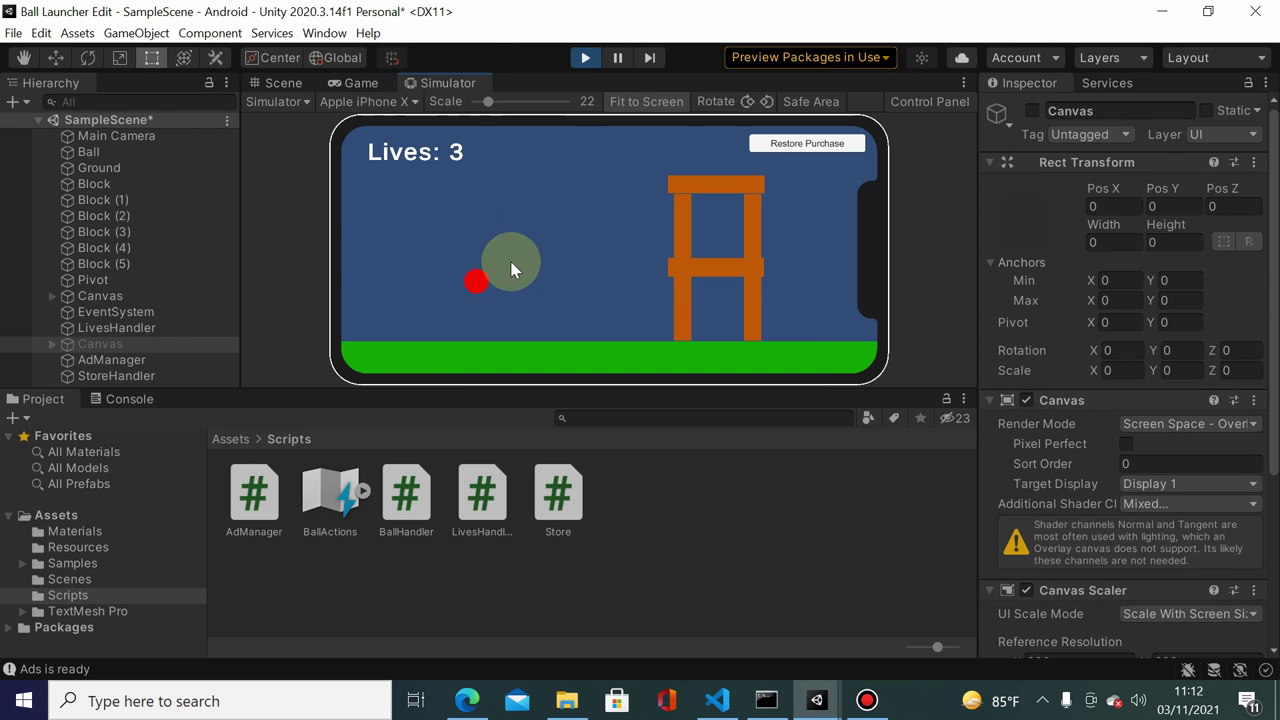
{"action": "left_click_drag", "start_coordinate": [477, 290], "coordinate": [408, 322]}
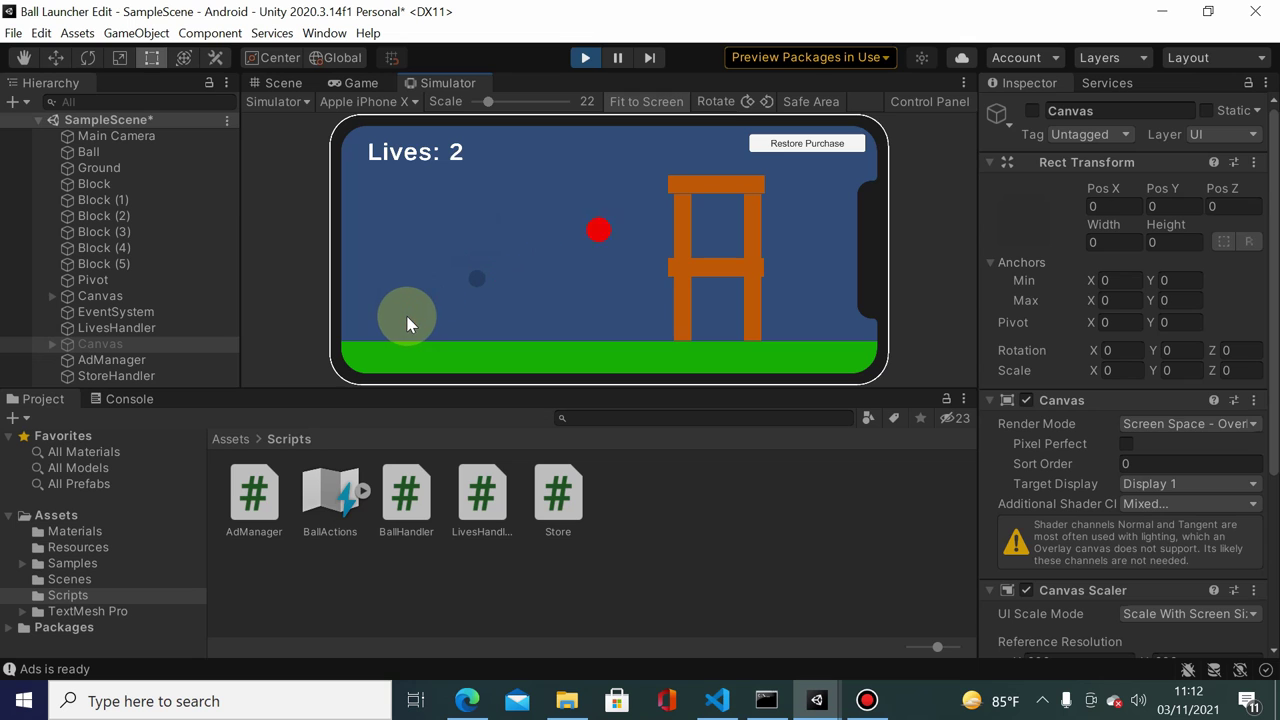
Step: Switch the Simulator to Apple iPad (5th gen) and launch the ball again to knock down the tower
{"action": "left_click", "coordinate": [410, 100]}
{"action": "mouse_move", "coordinate": [526, 180]}
{"action": "left_mouse_down"}
{"action": "mouse_move", "coordinate": [536, 210]}
{"action": "mouse_move", "coordinate": [551, 143]}
{"action": "left_mouse_up"}
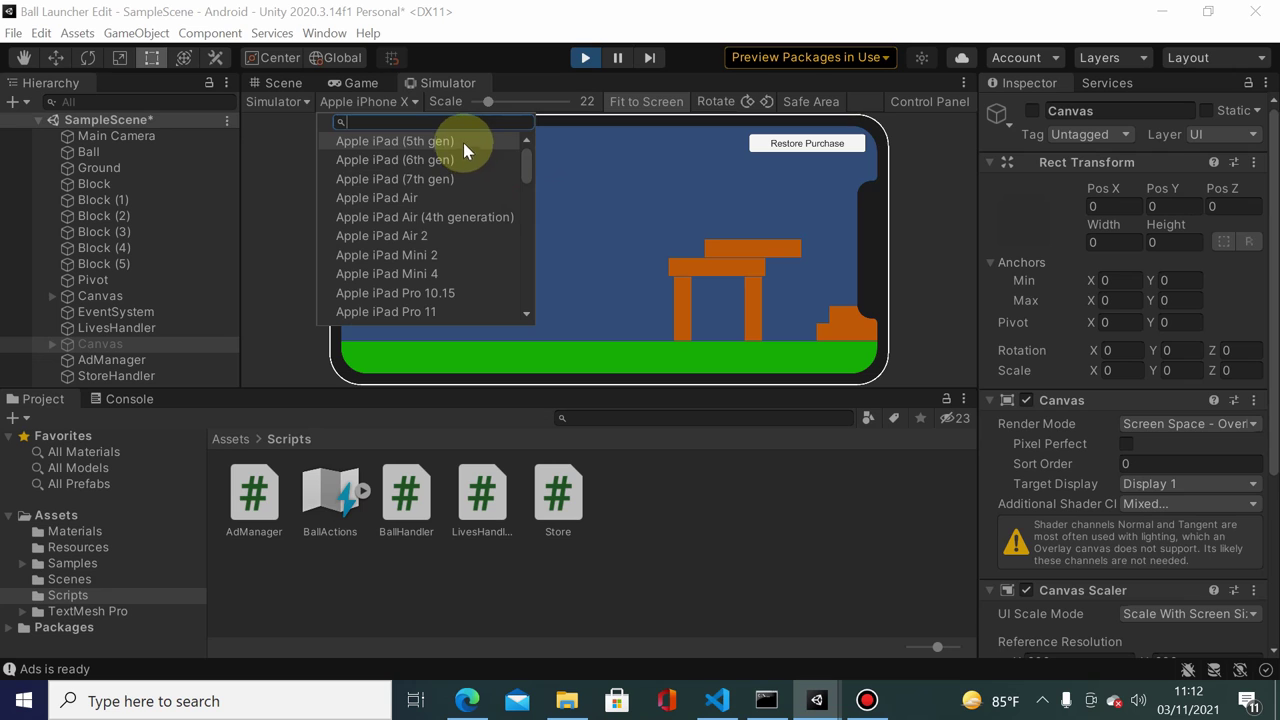
{"action": "left_click", "coordinate": [394, 141]}
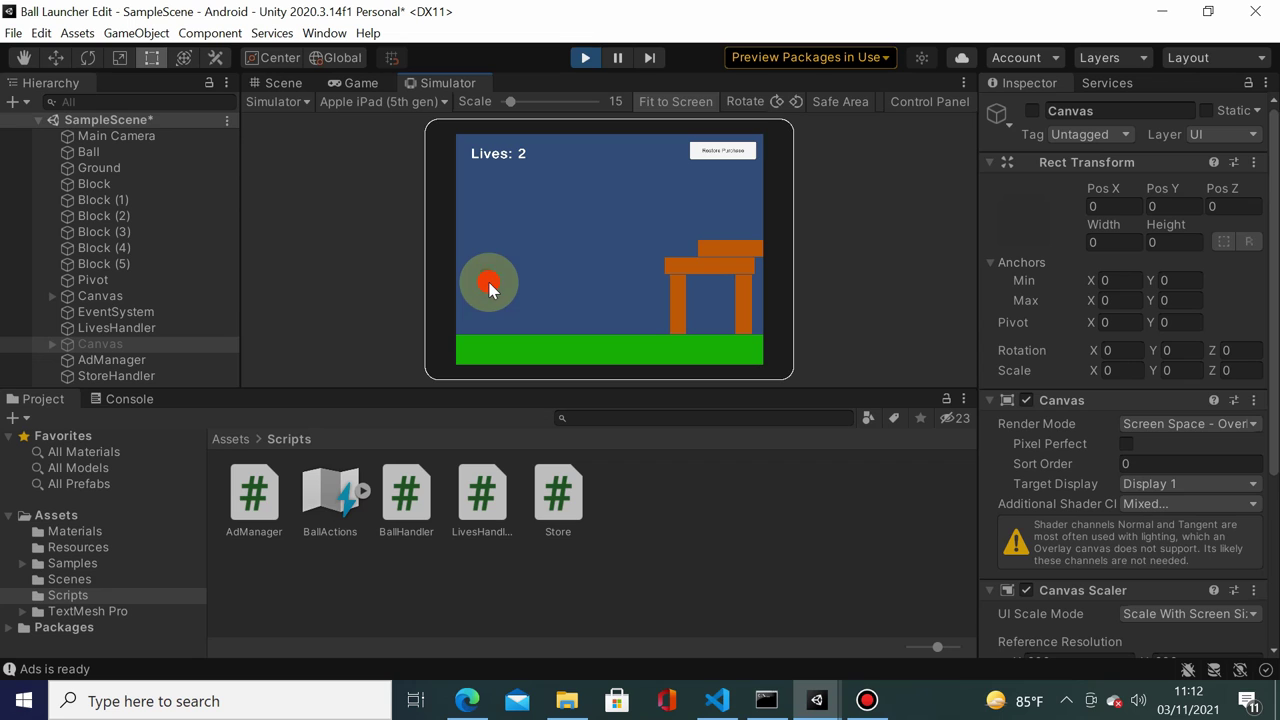
{"action": "left_click_drag", "start_coordinate": [490, 288], "coordinate": [477, 298]}
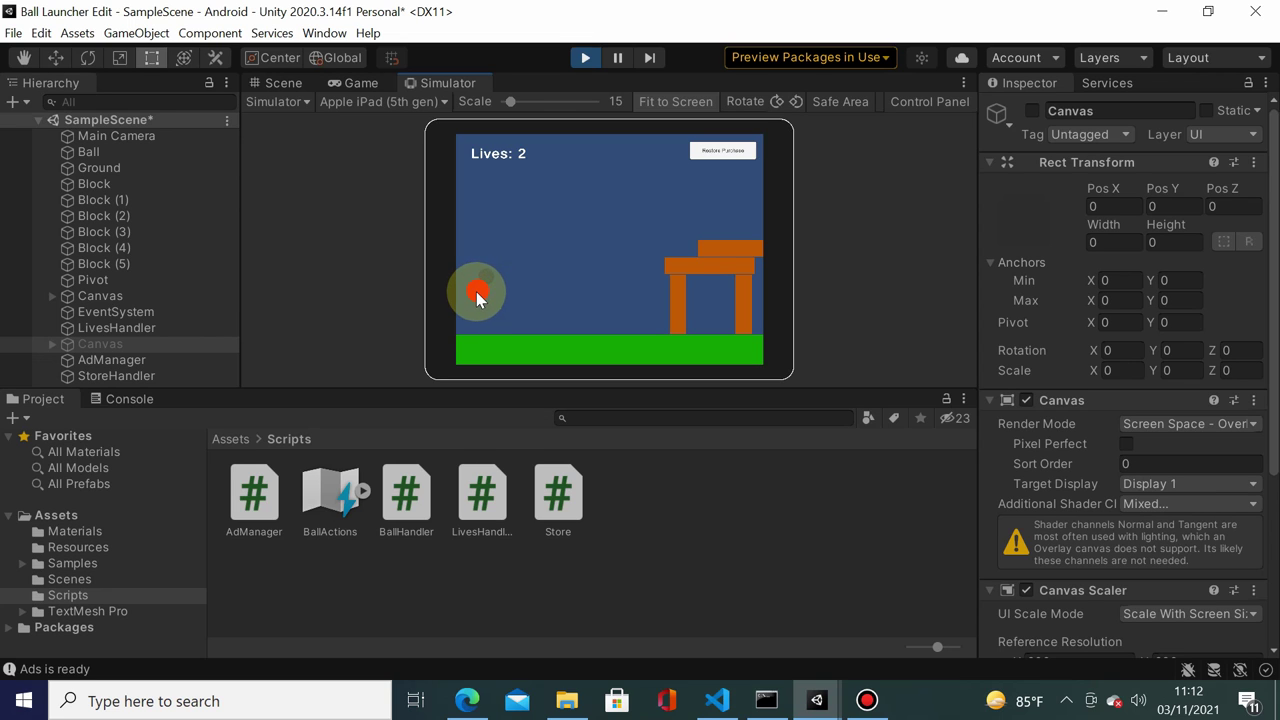
{"action": "left_click_drag", "start_coordinate": [477, 298], "coordinate": [450, 314]}
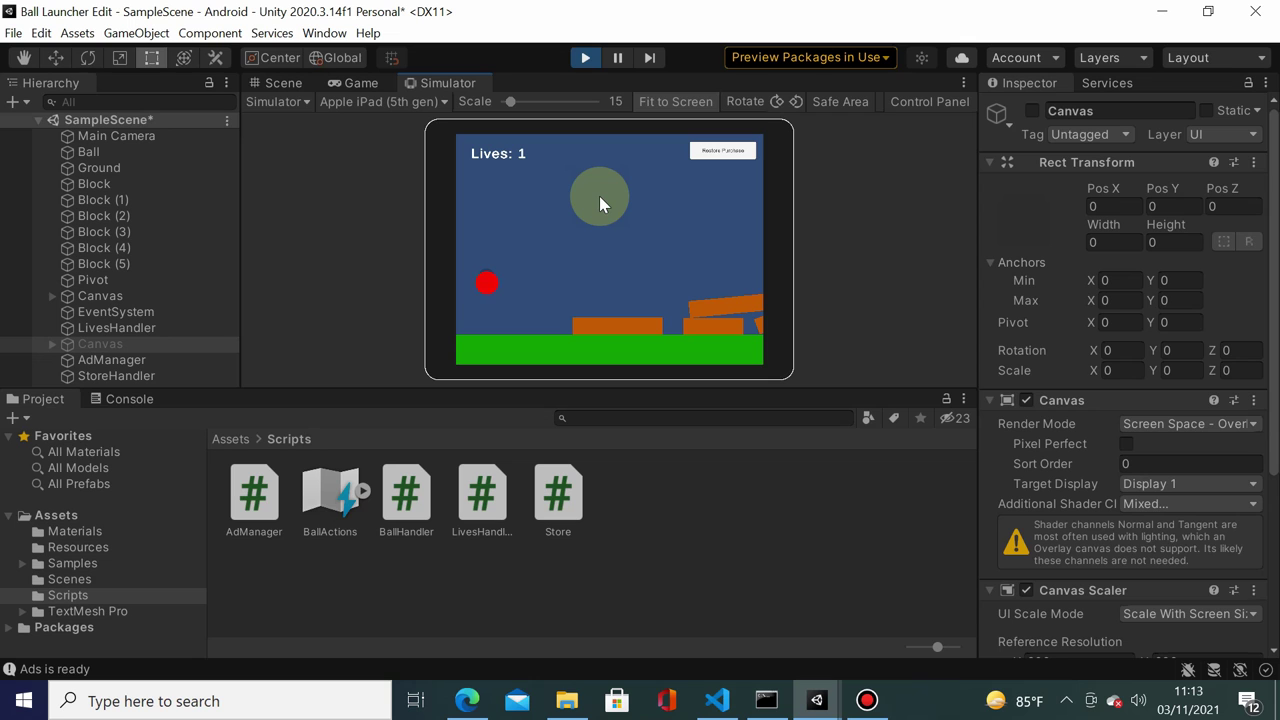
Step: Stop play, set the Main Camera's orthographic size to 6.16, and save the scene
{"action": "left_click", "coordinate": [586, 58]}
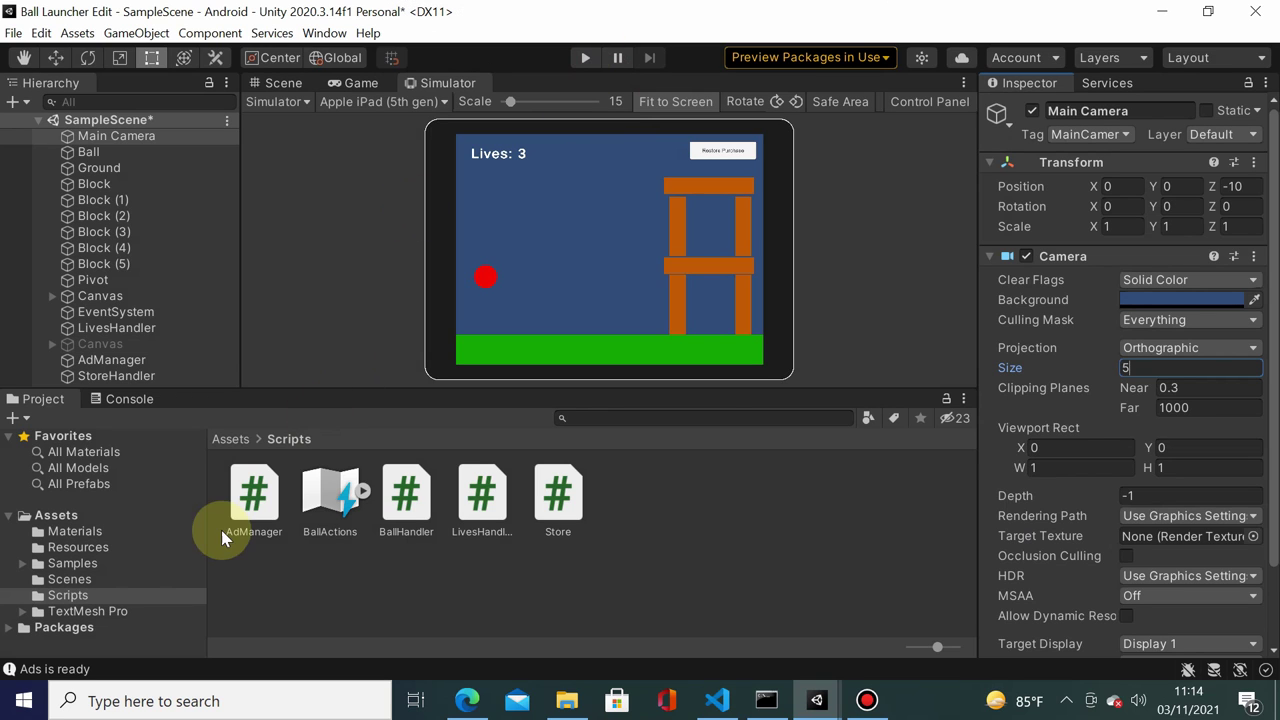
{"action": "left_click", "coordinate": [117, 138]}
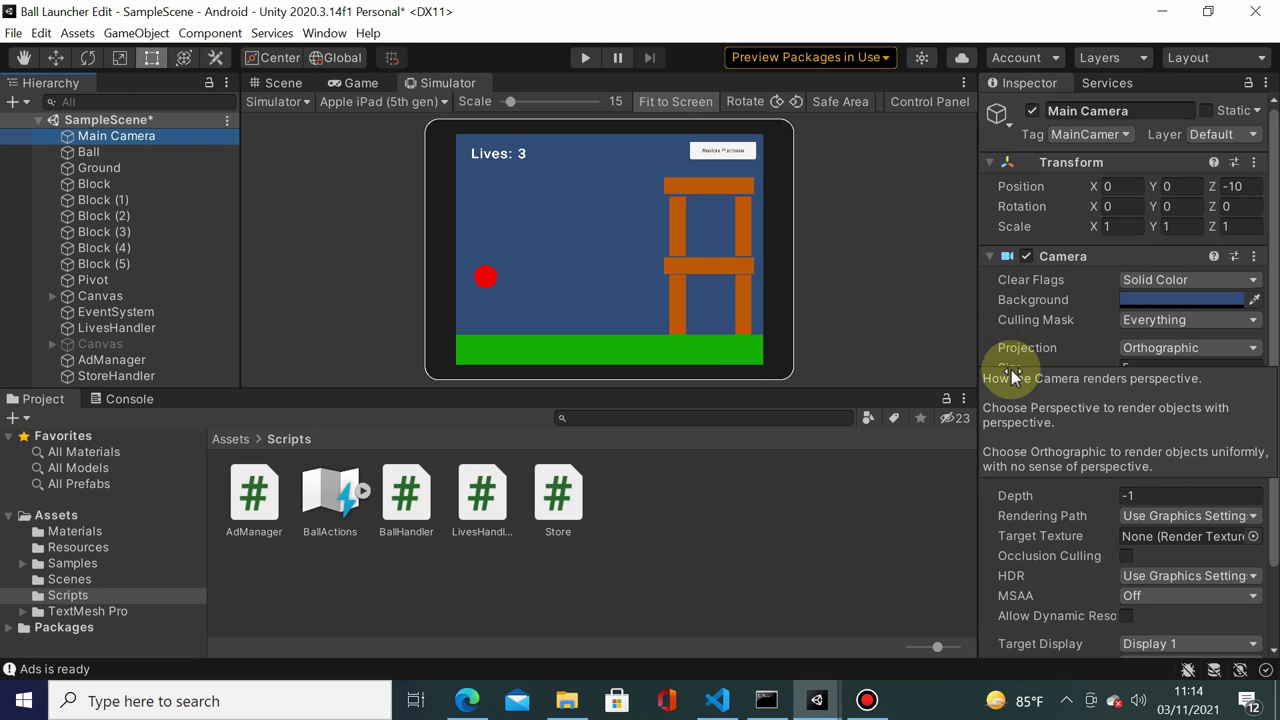
{"action": "mouse_move", "coordinate": [1031, 371]}
{"action": "left_mouse_down"}
{"action": "mouse_move", "coordinate": [1068, 350]}
{"action": "mouse_move", "coordinate": [1046, 350]}
{"action": "left_mouse_up"}
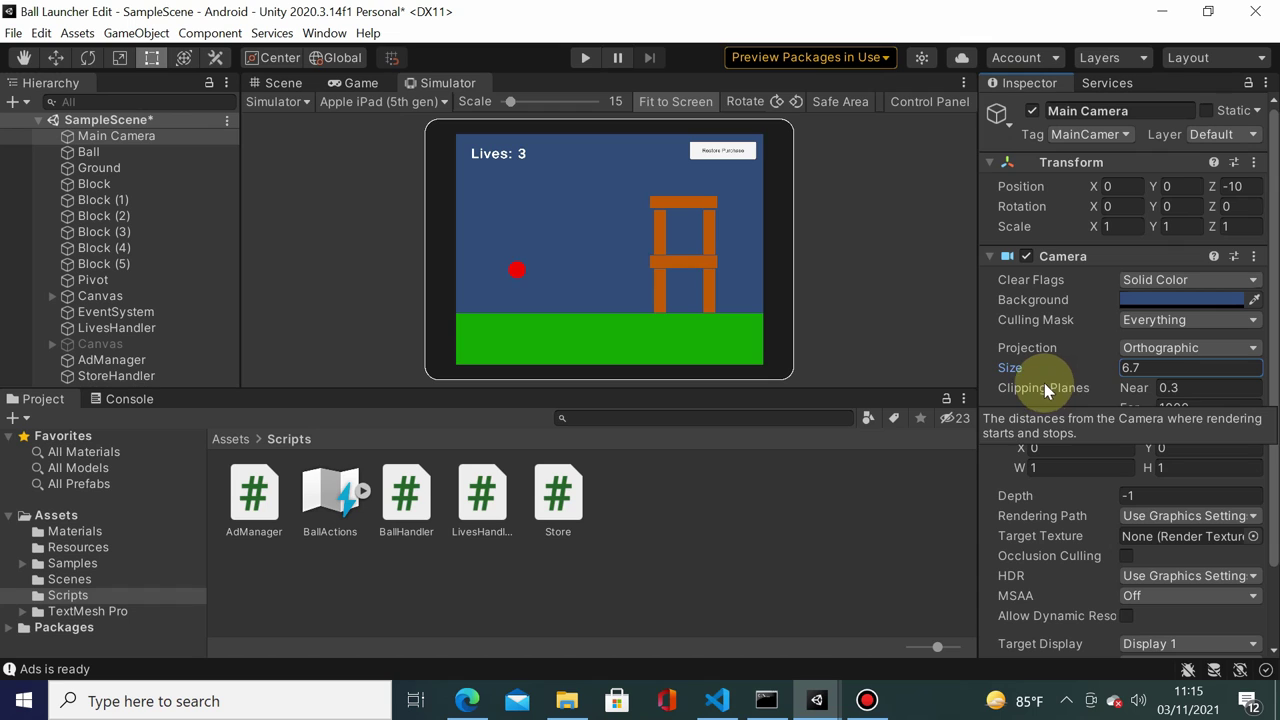
{"action": "mouse_move", "coordinate": [1057, 372]}
{"action": "left_mouse_down"}
{"action": "mouse_move", "coordinate": [1067, 354]}
{"action": "mouse_move", "coordinate": [1046, 366]}
{"action": "left_mouse_up"}
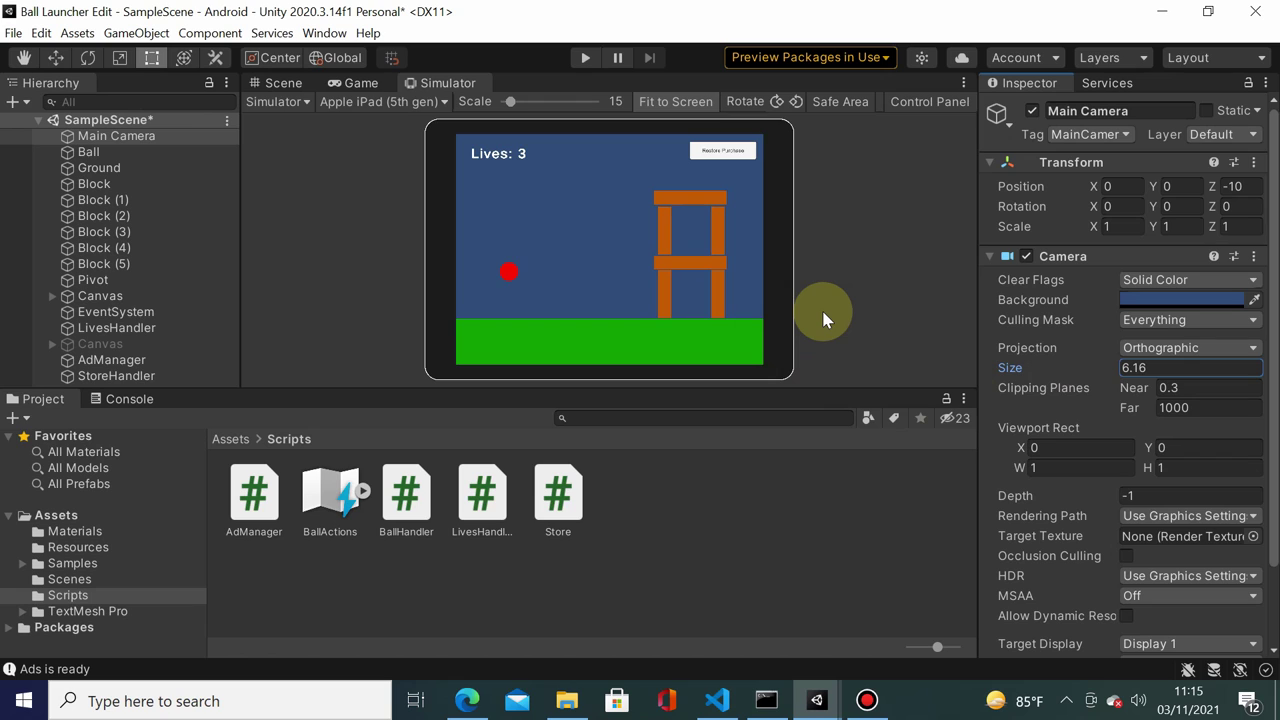
{"action": "key", "text": "ctrl+s"}
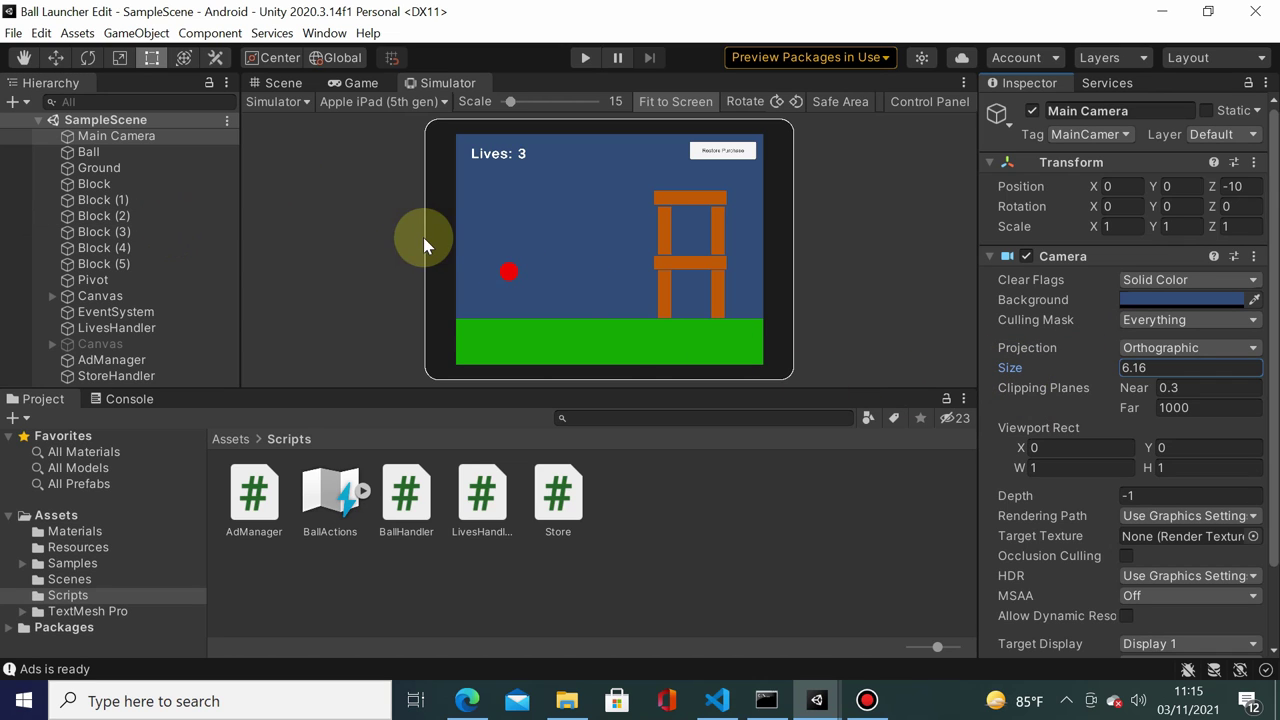
Step: Search 'cinemachine' in the Package Manager's Unity Registry and install Cinemachine 2.6.10
{"action": "left_click", "coordinate": [325, 26]}
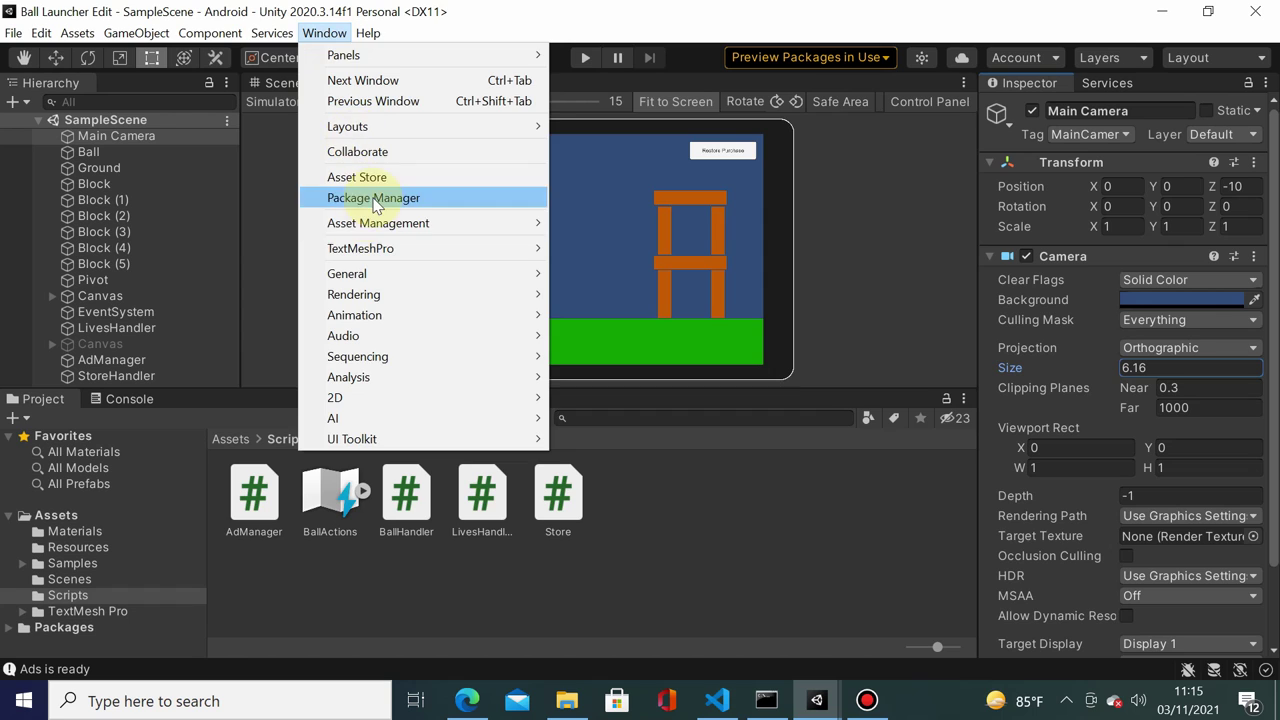
{"action": "left_click", "coordinate": [376, 199]}
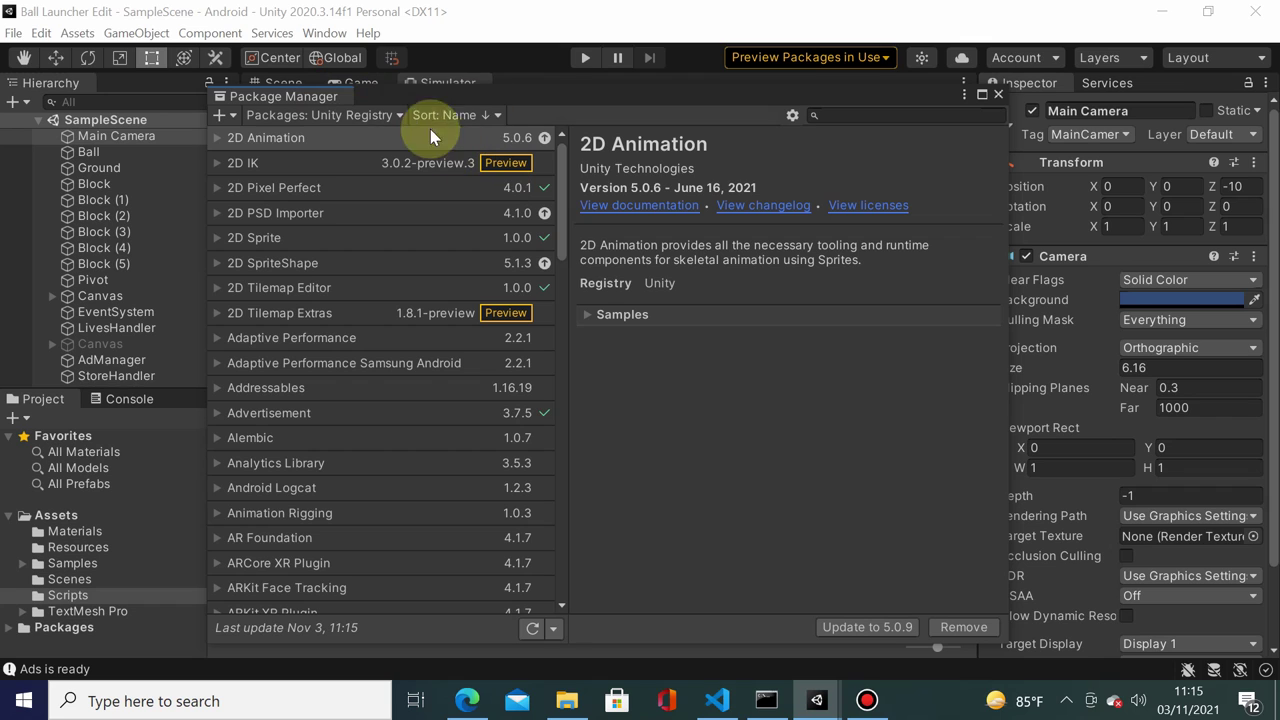
{"action": "left_click", "coordinate": [374, 120]}
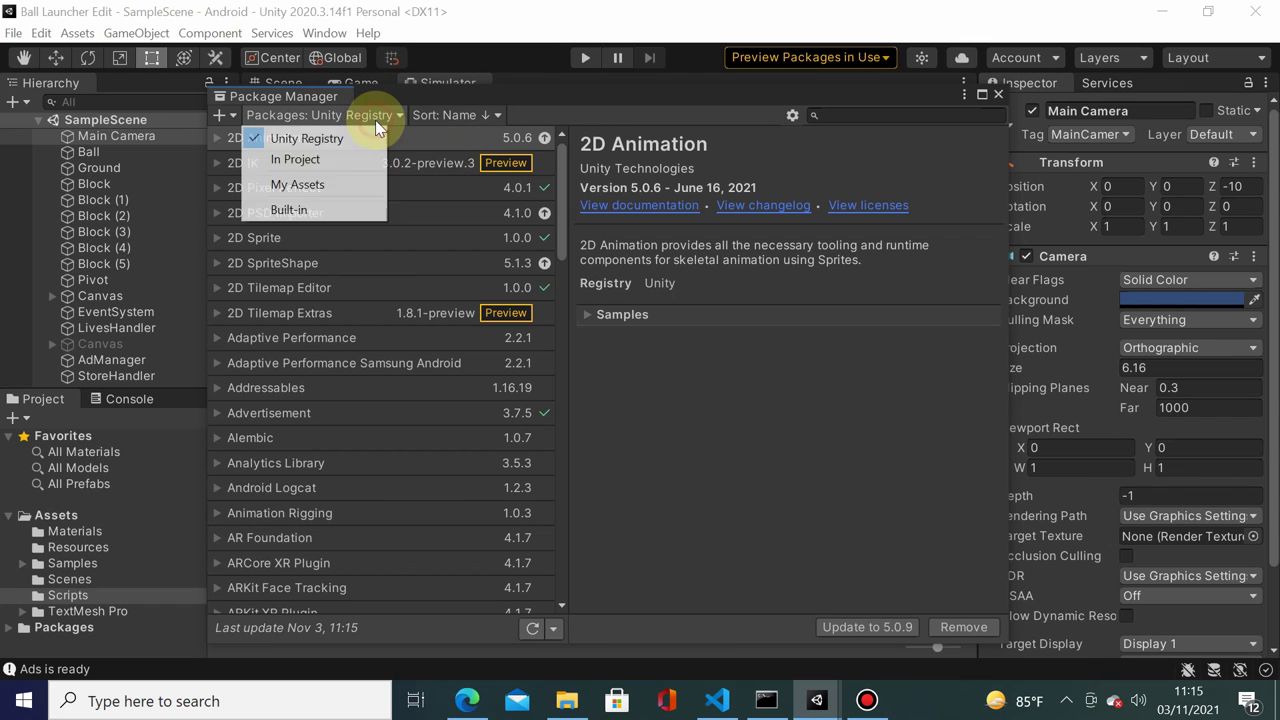
{"action": "left_click", "coordinate": [835, 113]}
{"action": "type", "text": "cinem"}
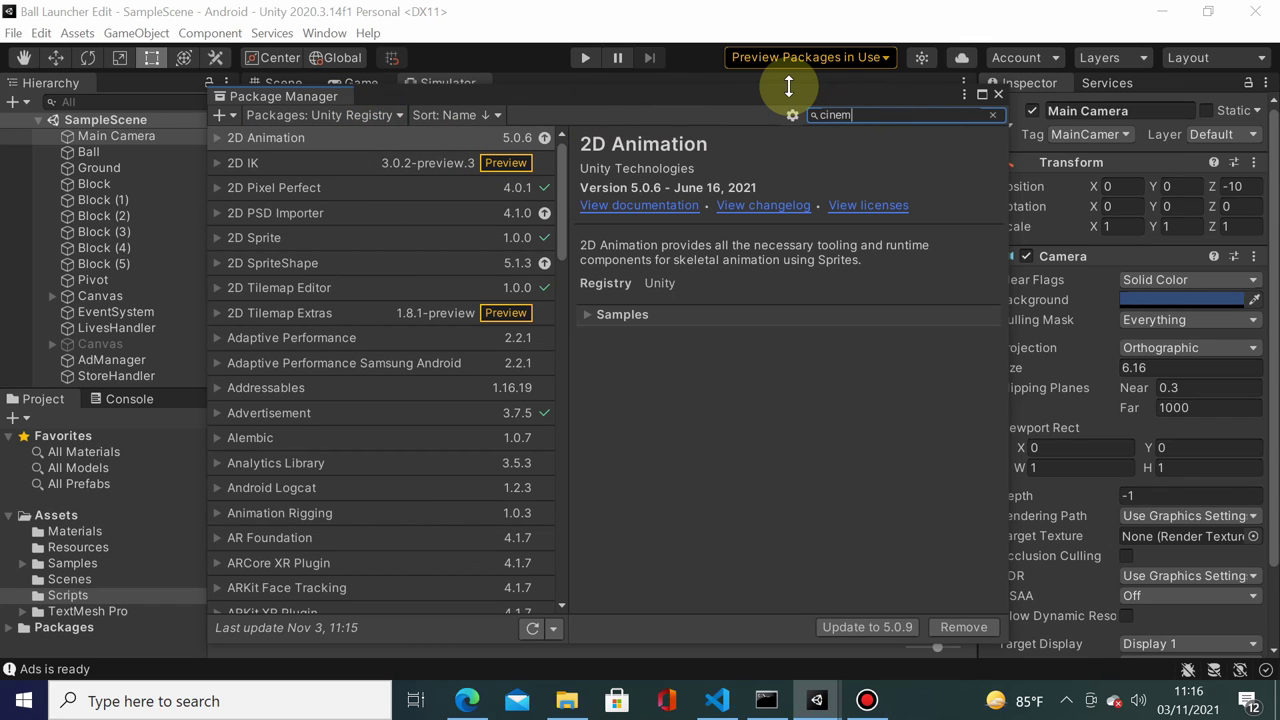
{"action": "type", "text": "achi"}
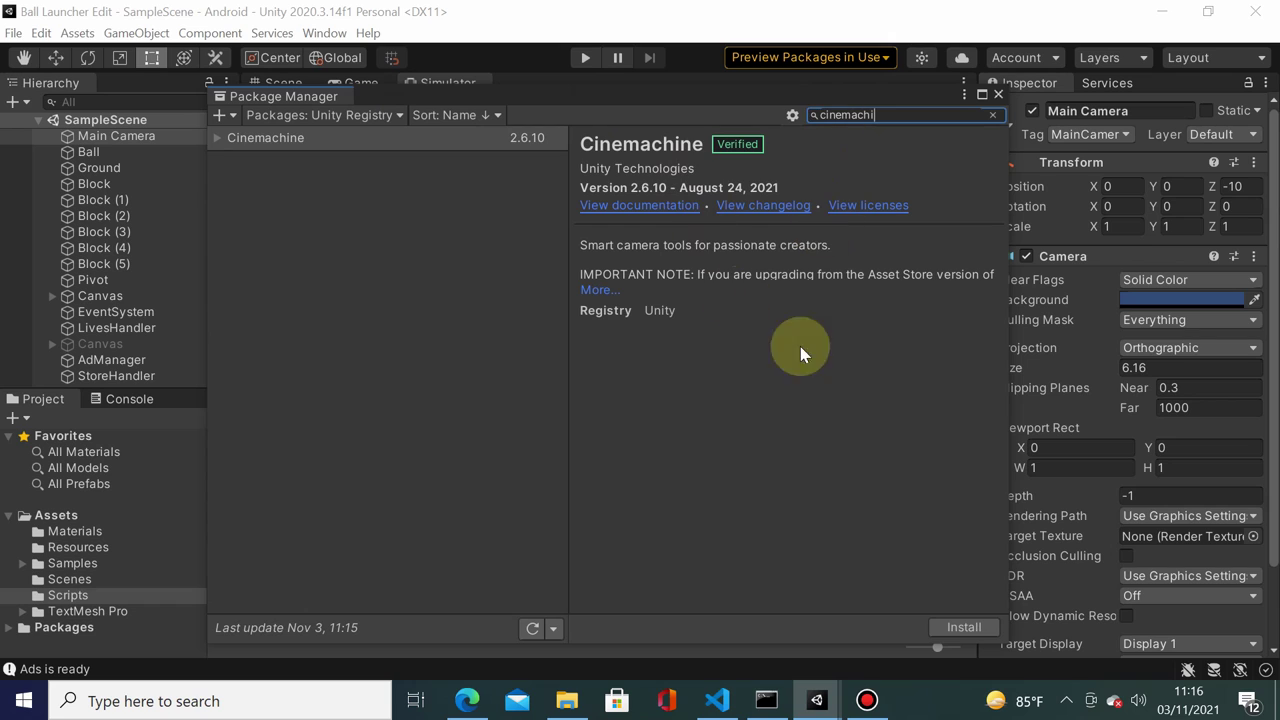
{"action": "left_click", "coordinate": [938, 627]}
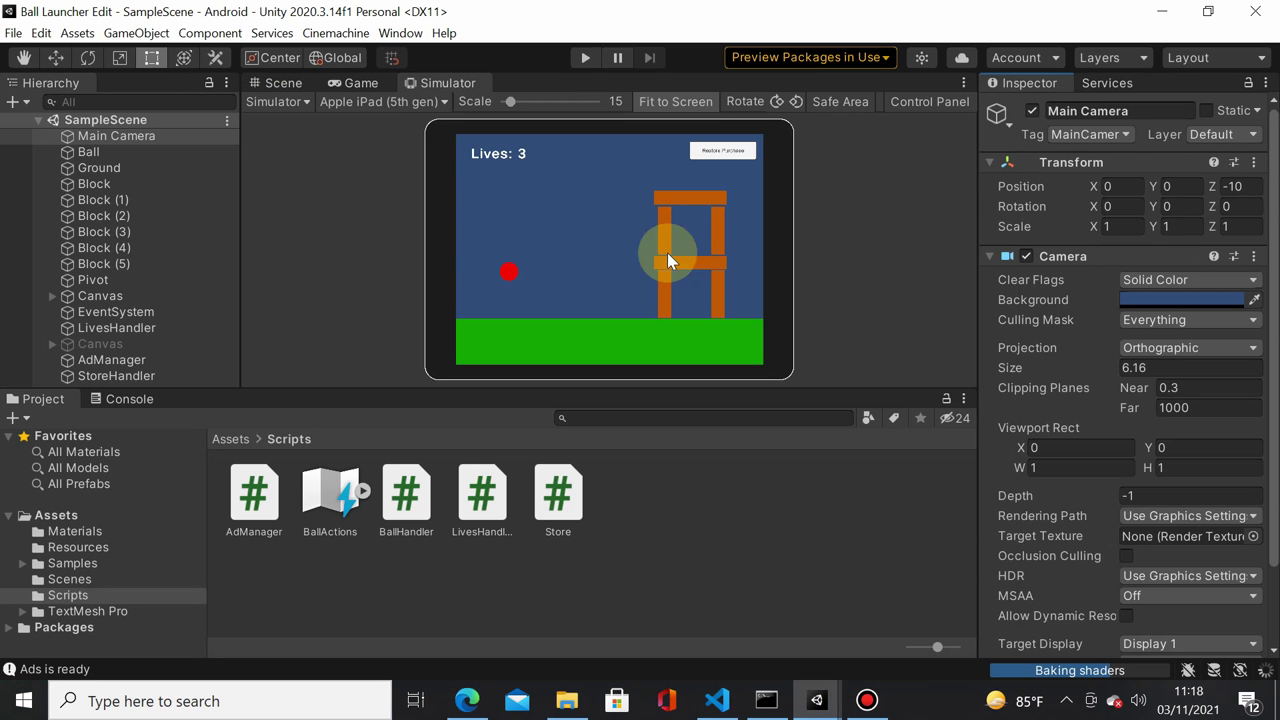
Step: Switch the simulated device to Apple iPhone 12
{"action": "left_click", "coordinate": [389, 112]}
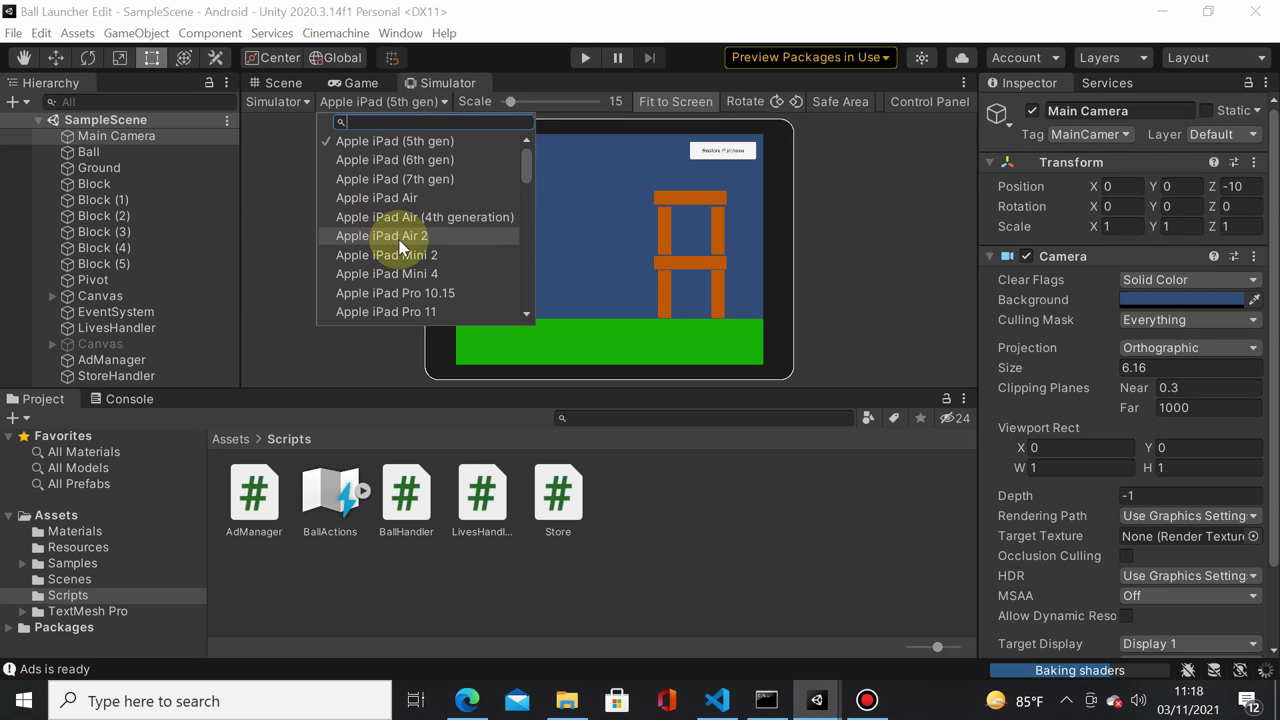
{"action": "scroll", "coordinate": [410, 239], "scroll_direction": "down", "scroll_amount": 5}
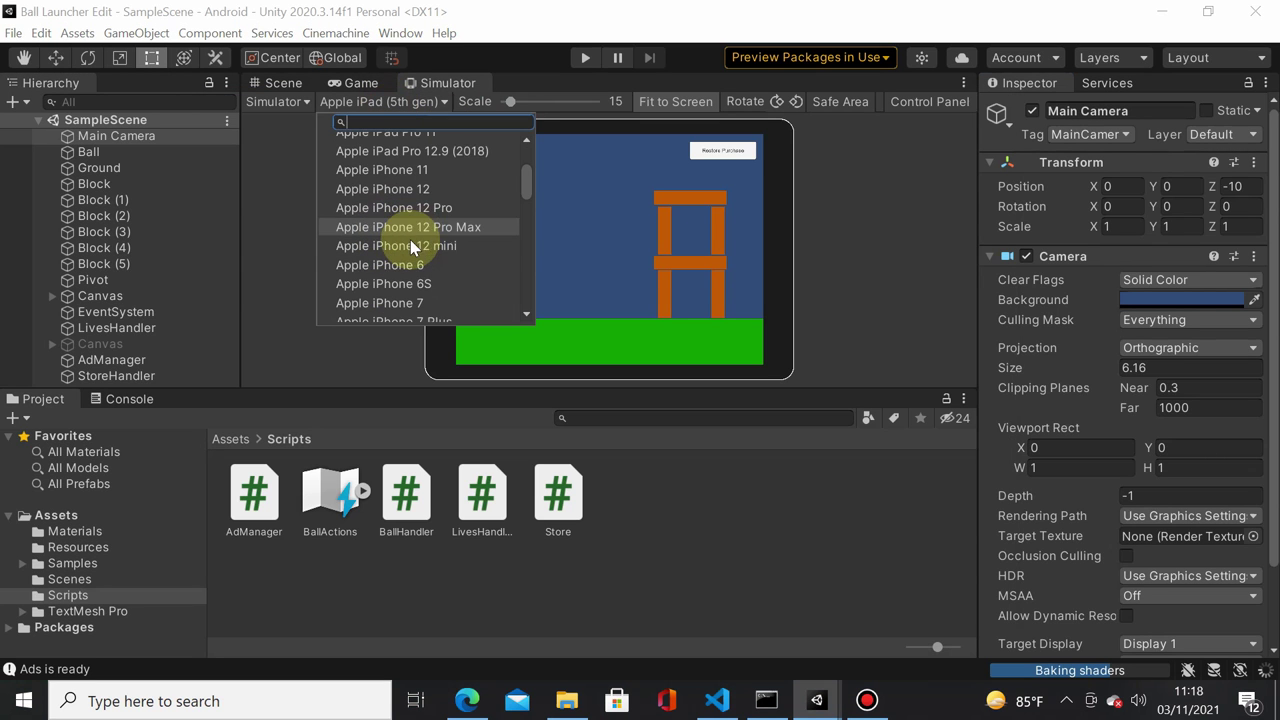
{"action": "scroll", "coordinate": [448, 185], "scroll_direction": "up", "scroll_amount": 3}
{"action": "left_click", "coordinate": [445, 187]}
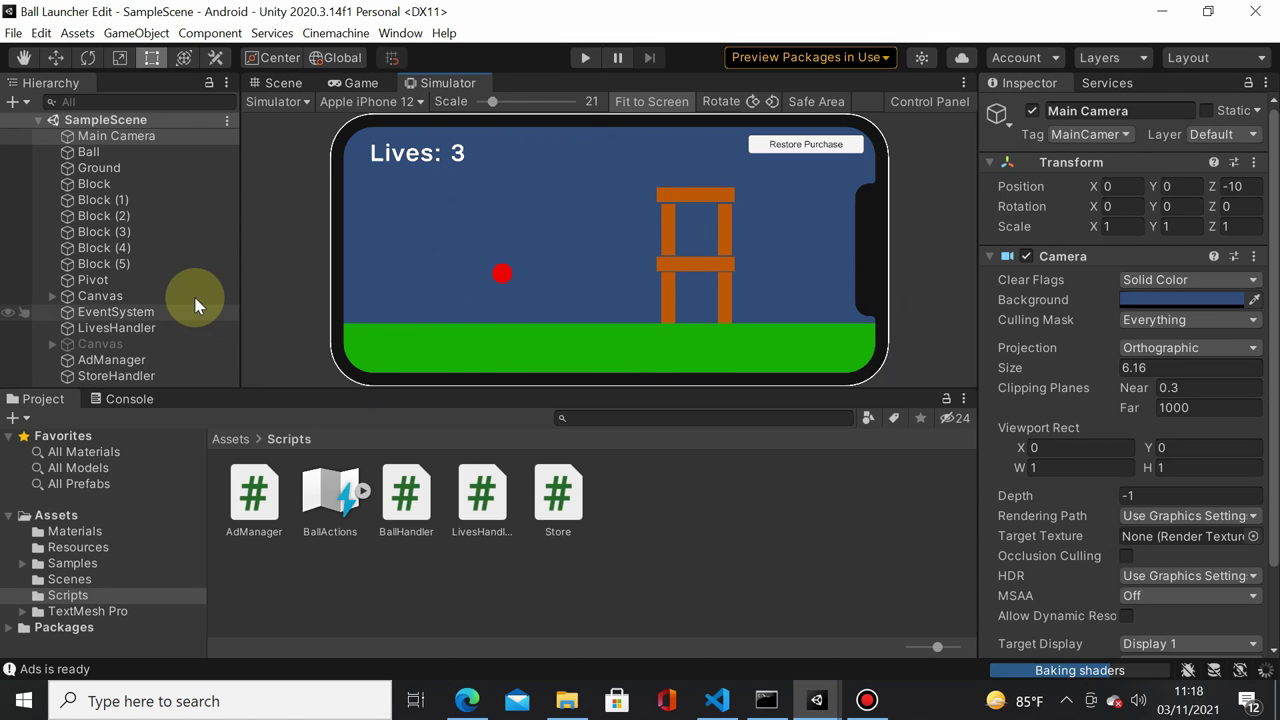
Step: Browse the Cinemachine camera creation menu and close it without creating anything
{"action": "left_click", "coordinate": [336, 33]}
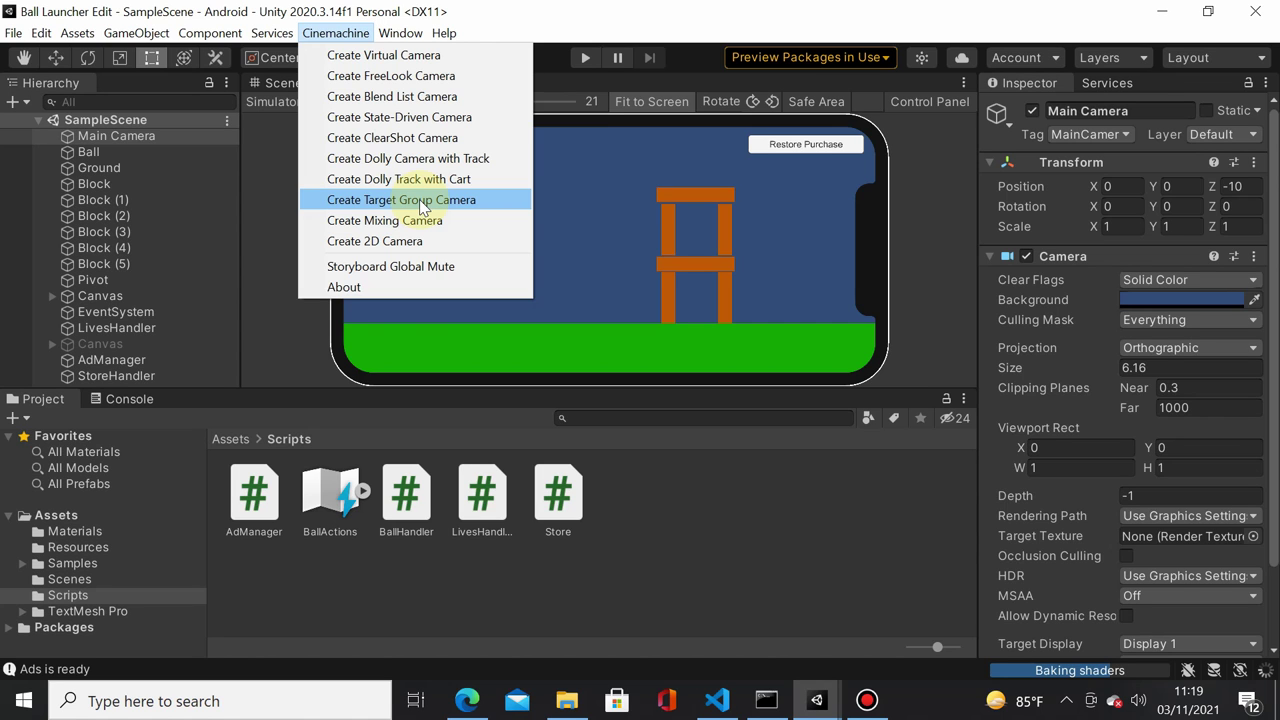
{"action": "left_click", "coordinate": [606, 12]}
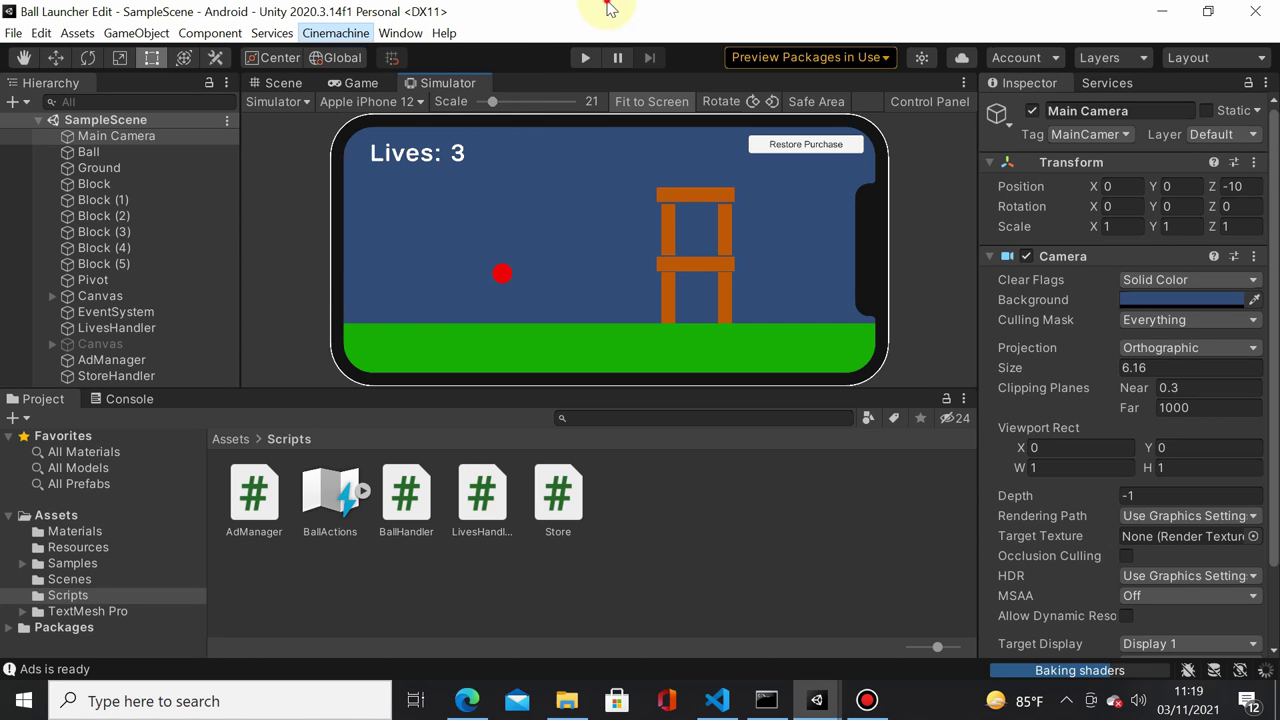
{"action": "left_click", "coordinate": [343, 36]}
{"action": "left_click", "coordinate": [815, 8]}
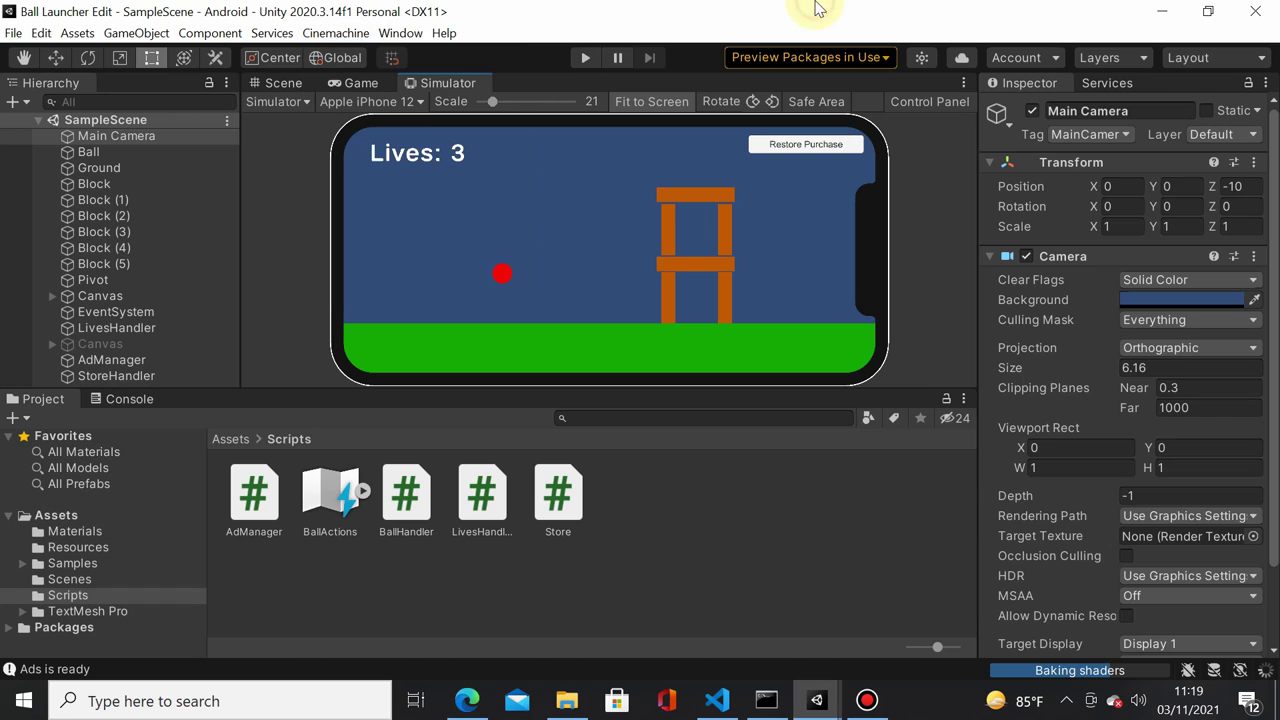
{"action": "left_click", "coordinate": [317, 555]}
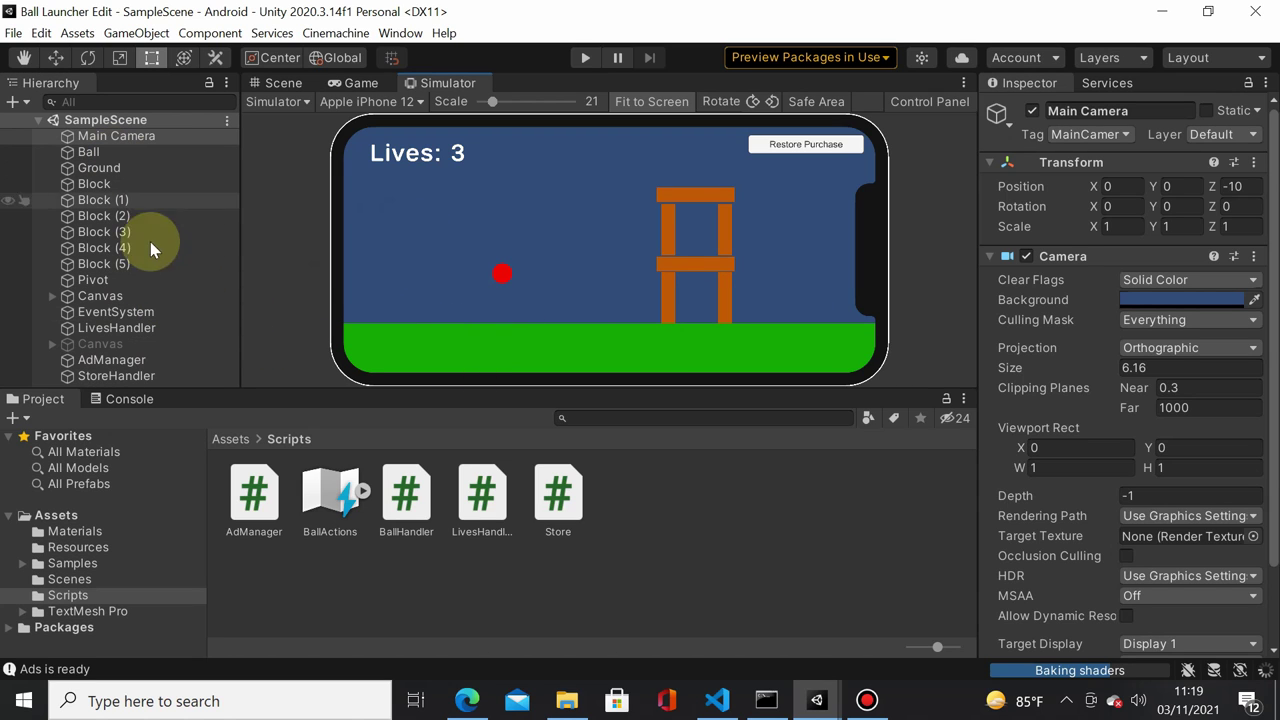
Step: Create an empty child under AdManager, then delete the stray object
{"action": "right_click", "coordinate": [217, 366]}
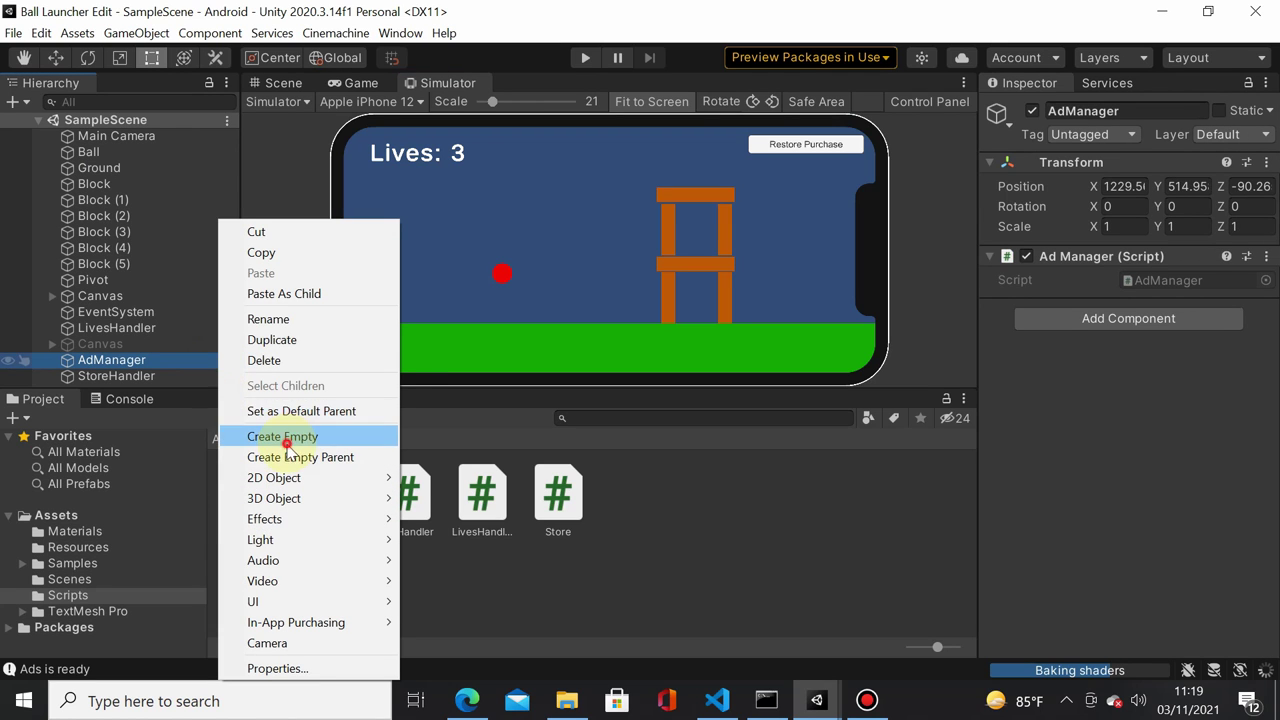
{"action": "left_click", "coordinate": [290, 437]}
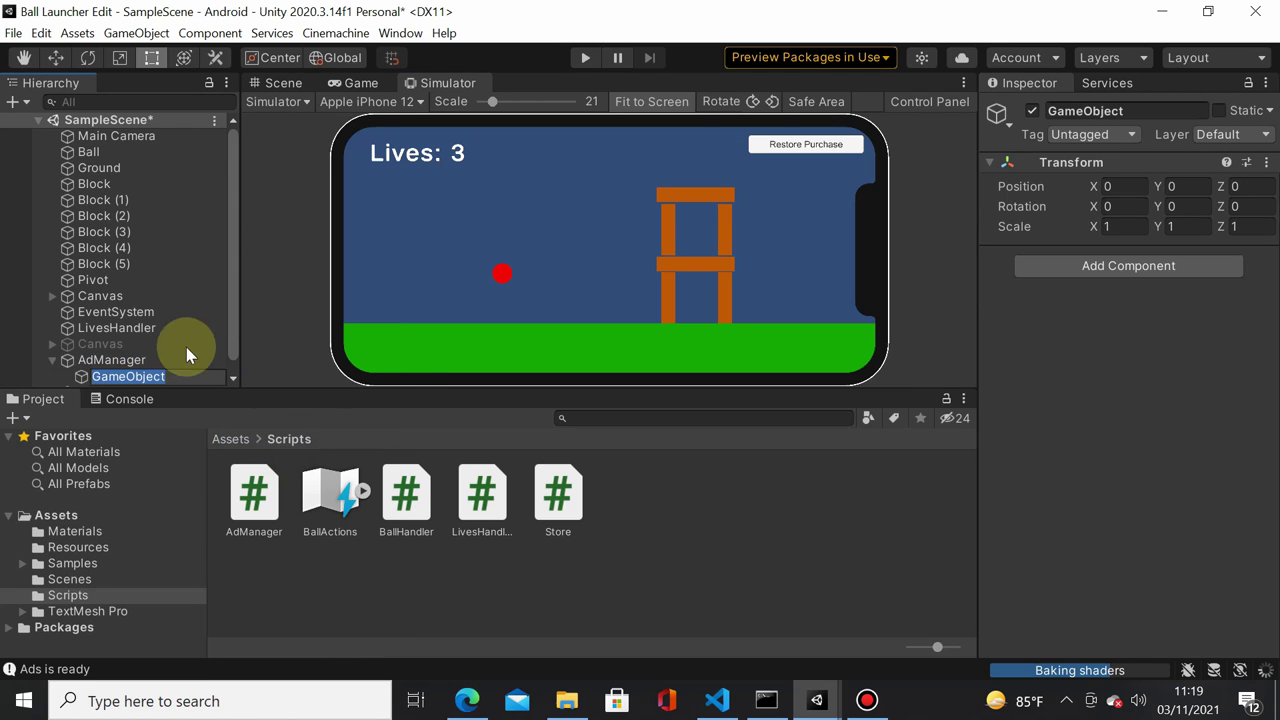
{"action": "left_click", "coordinate": [59, 366]}
{"action": "left_click", "coordinate": [114, 372]}
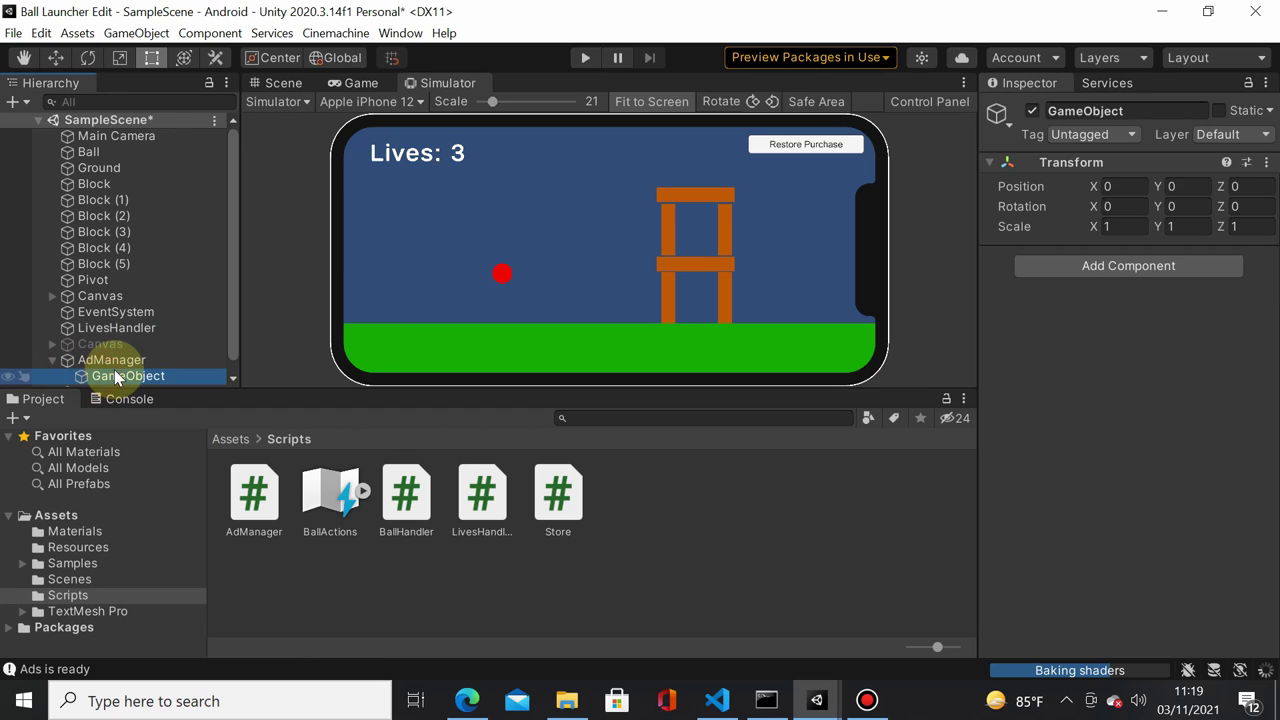
{"action": "key", "text": "Delete"}
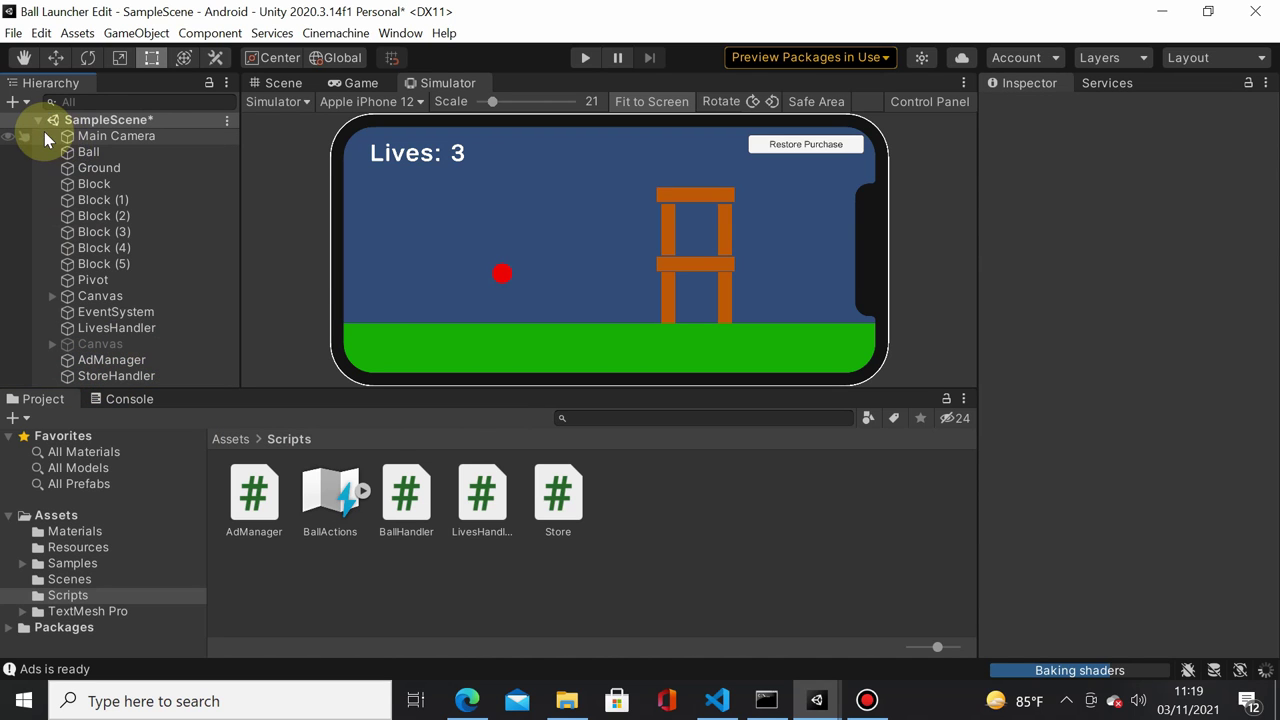
Step: Dock the Console beside Project and create an empty GameObject named Left in SampleScene
{"action": "left_click", "coordinate": [127, 398]}
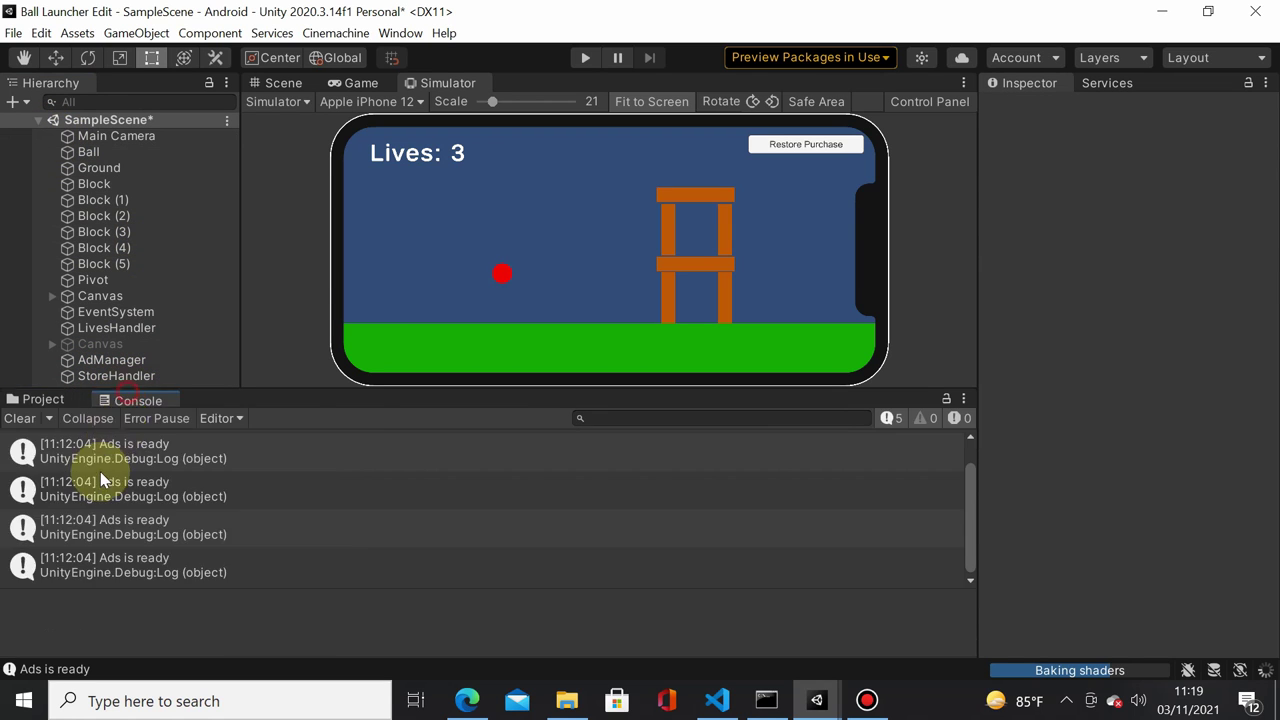
{"action": "left_click_drag", "start_coordinate": [100, 478], "coordinate": [99, 476]}
{"action": "right_click", "coordinate": [150, 128]}
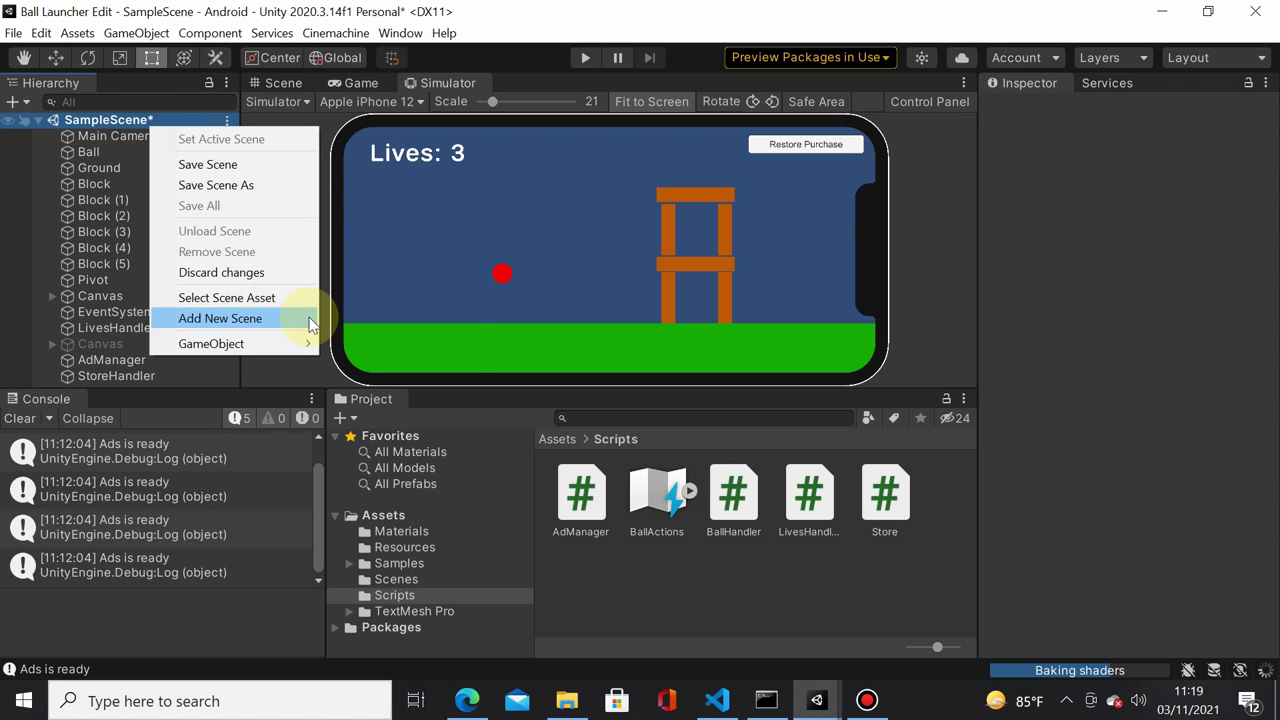
{"action": "mouse_move", "coordinate": [300, 343]}
{"action": "left_click", "coordinate": [342, 345]}
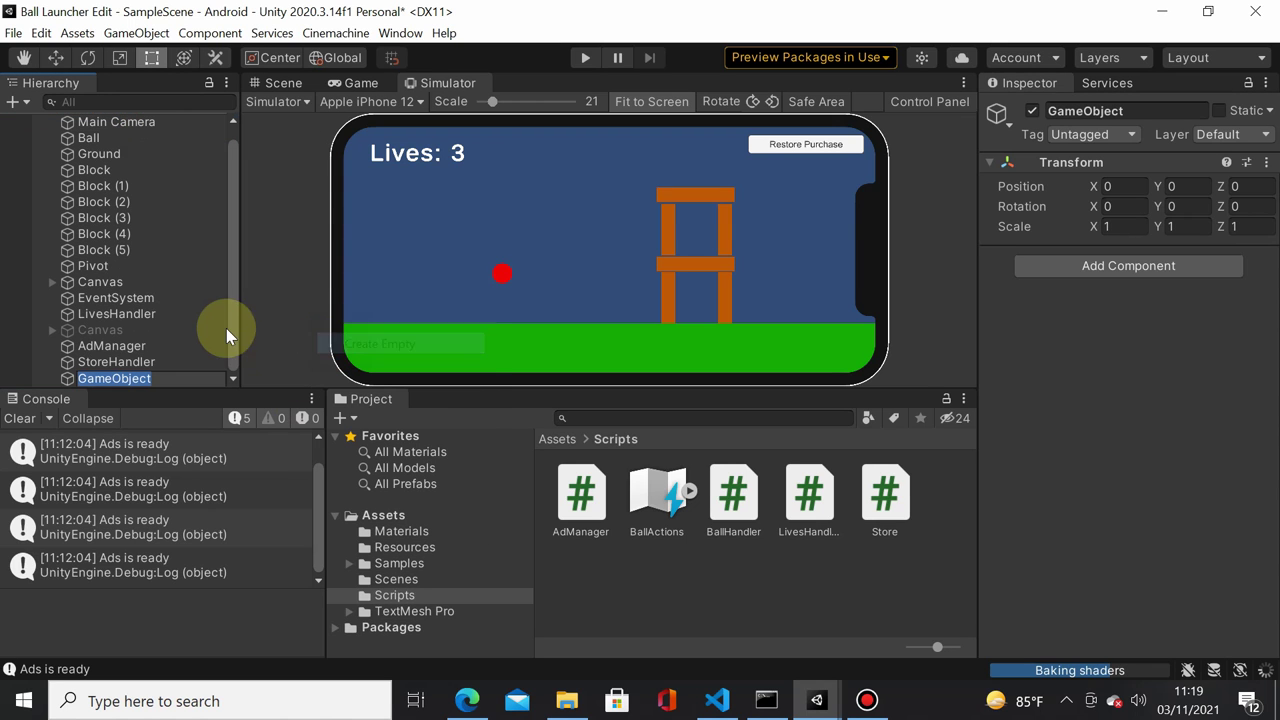
{"action": "type", "text": "Left"}
{"action": "key", "text": "Return"}
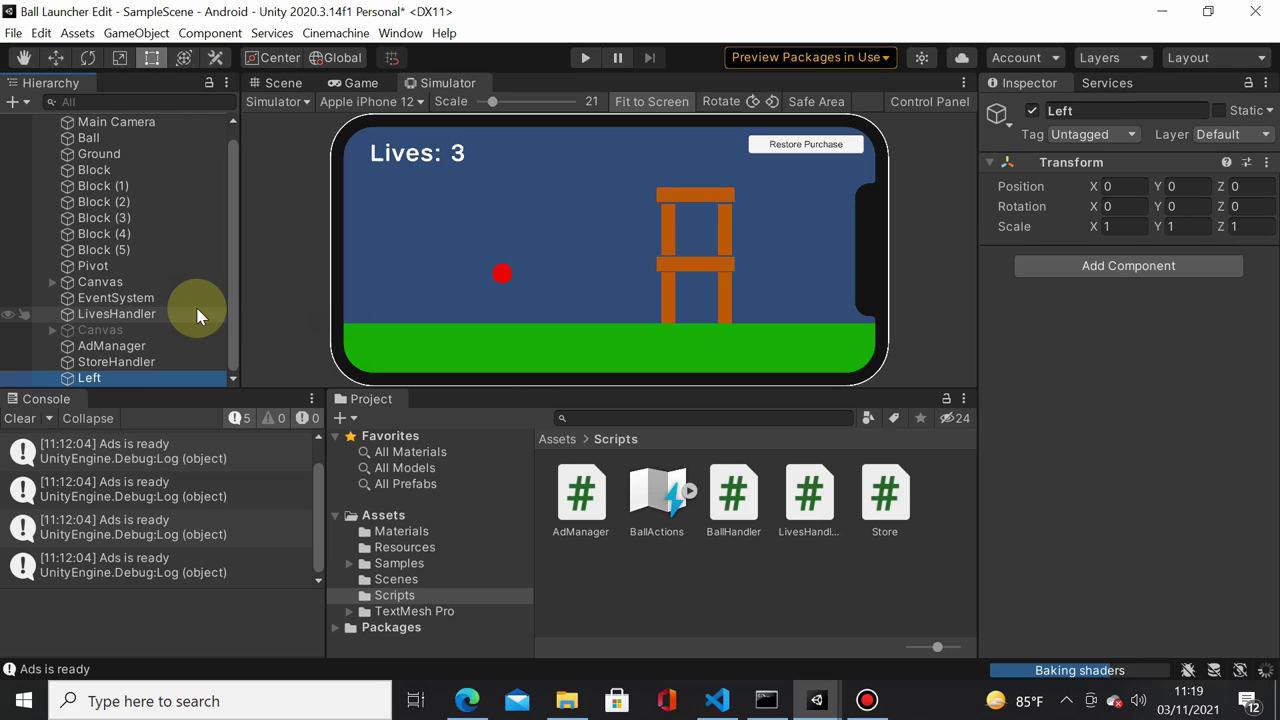
{"action": "scroll", "coordinate": [155, 200], "scroll_direction": "up", "scroll_amount": 1}
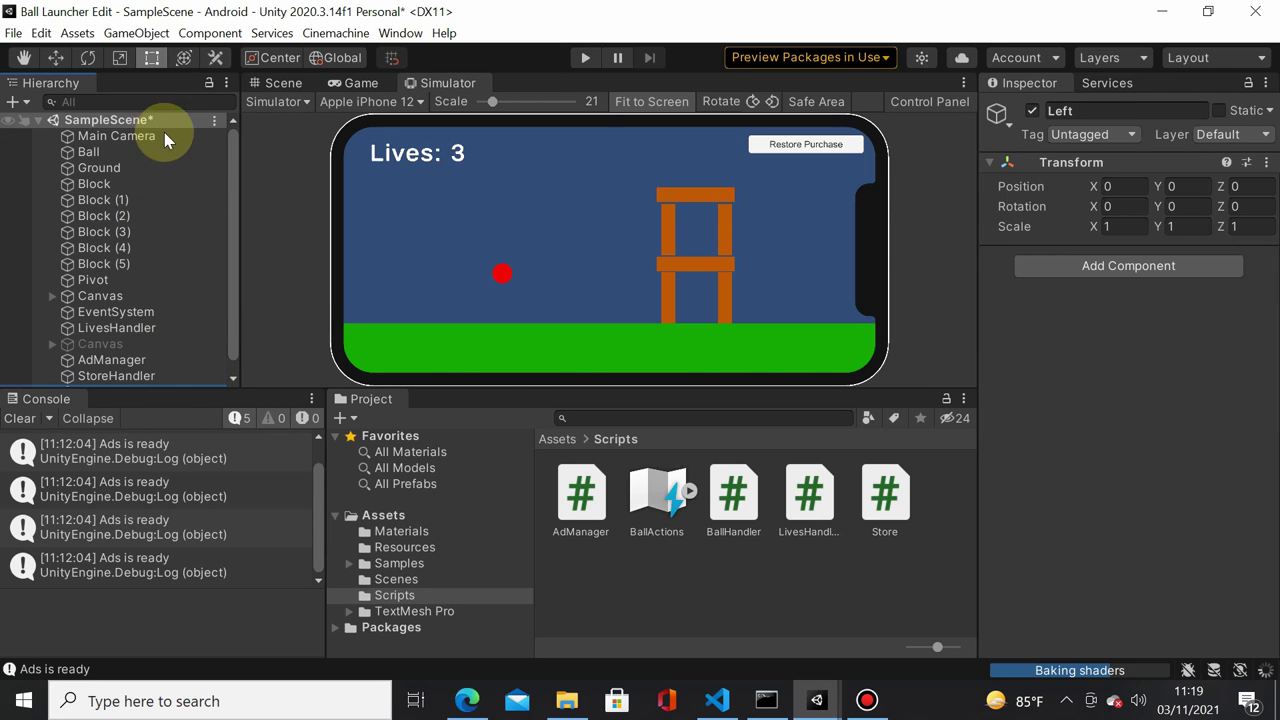
{"action": "scroll", "coordinate": [186, 355], "scroll_direction": "down", "scroll_amount": 1}
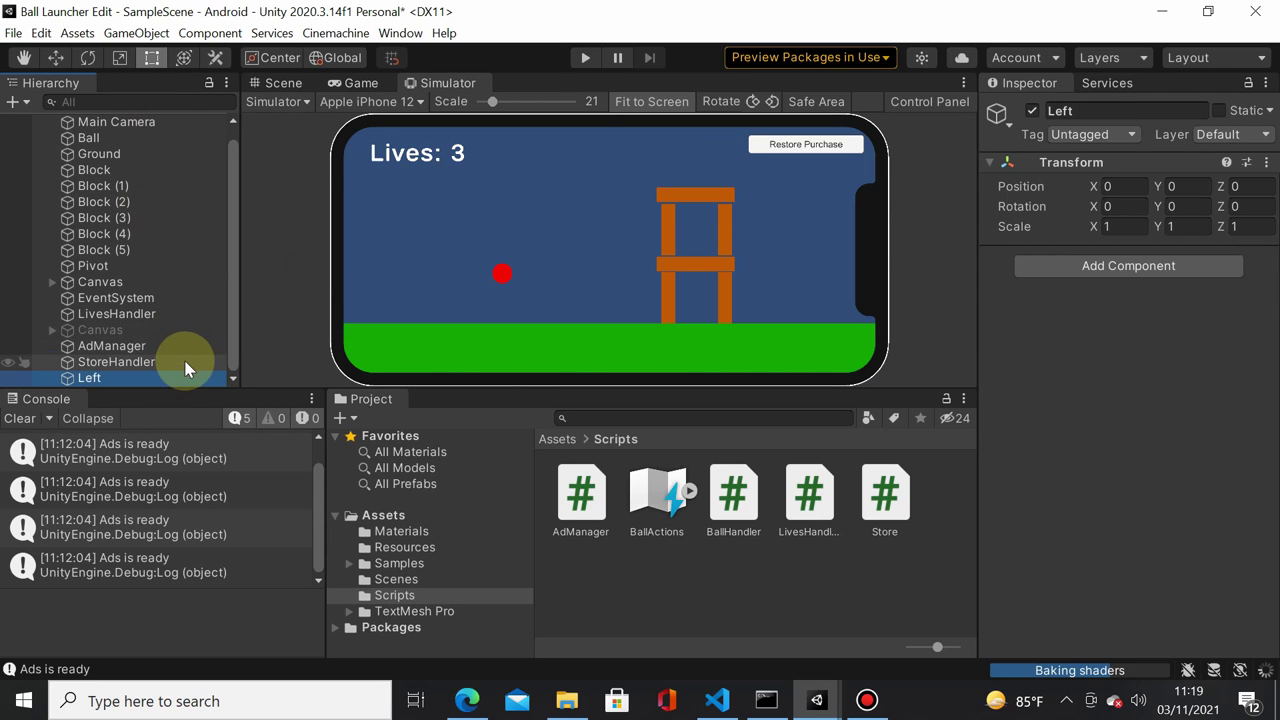
Step: Frame the Left object in the Scene view and move it along X to -13.05
{"action": "left_click", "coordinate": [283, 85]}
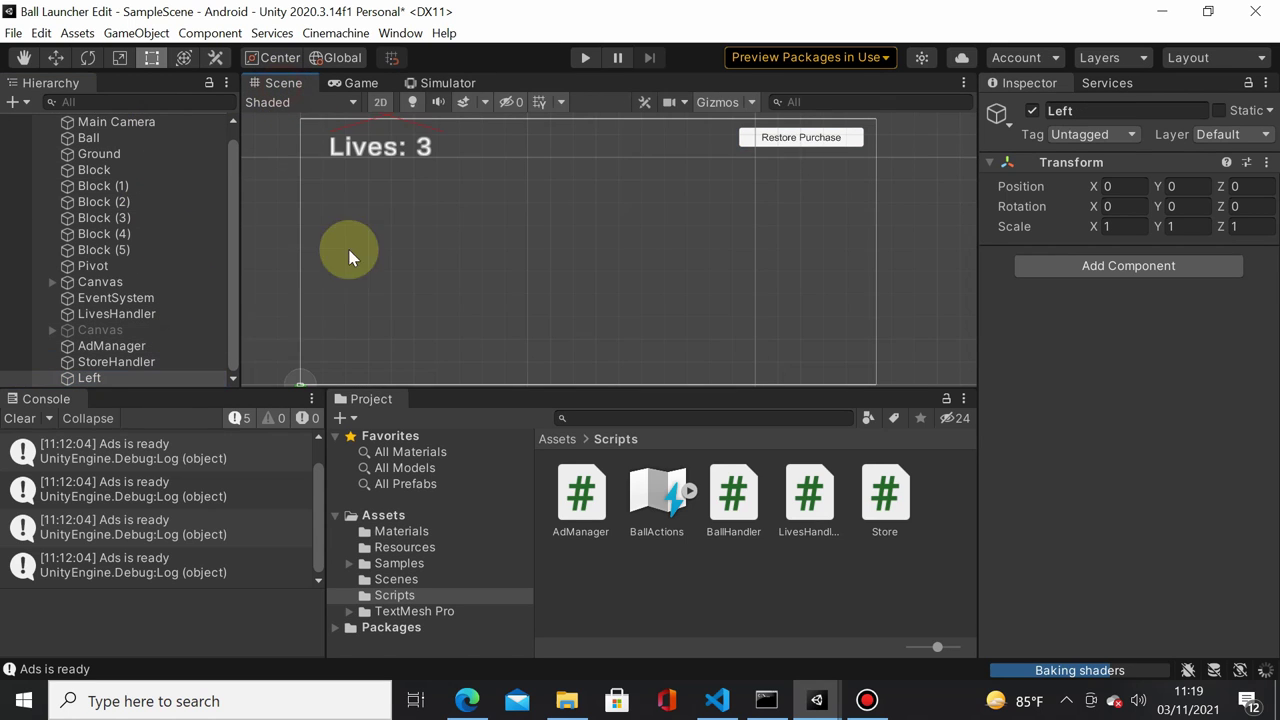
{"action": "double_click", "coordinate": [167, 383]}
{"action": "scroll", "coordinate": [496, 245], "scroll_direction": "down", "scroll_amount": 2}
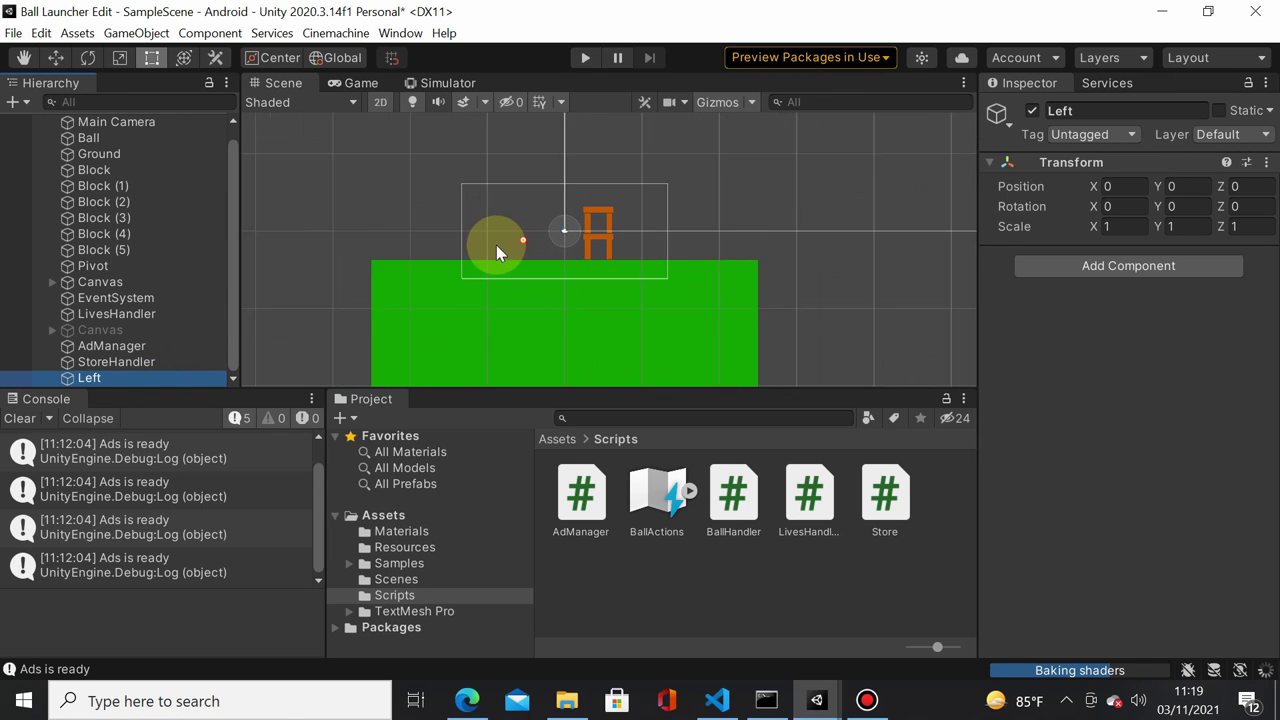
{"action": "scroll", "coordinate": [508, 254], "scroll_direction": "up", "scroll_amount": 3}
{"action": "scroll", "coordinate": [508, 254], "scroll_direction": "up", "scroll_amount": 2}
{"action": "mouse_move", "coordinate": [623, 243]}
{"action": "middle_mouse_down"}
{"action": "mouse_move", "coordinate": [531, 317]}
{"action": "mouse_move", "coordinate": [602, 217]}
{"action": "middle_mouse_up"}
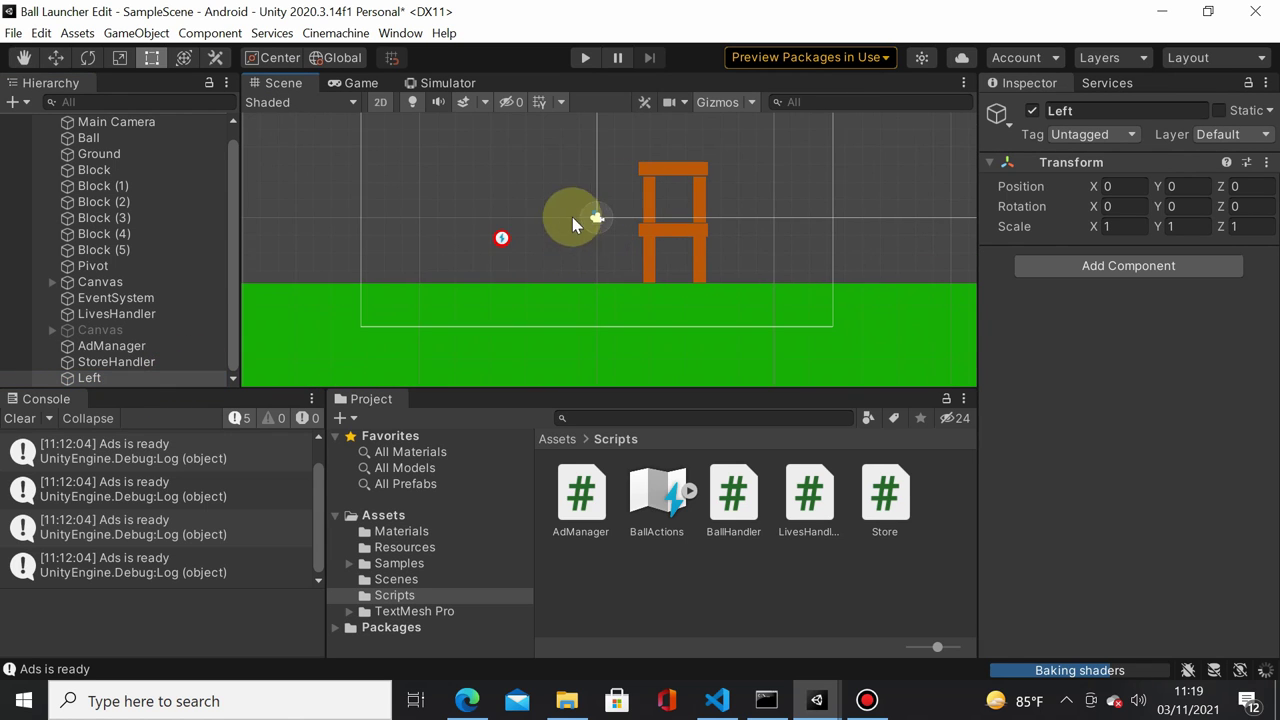
{"action": "left_click", "coordinate": [1112, 188]}
{"action": "type", "text": "10"}
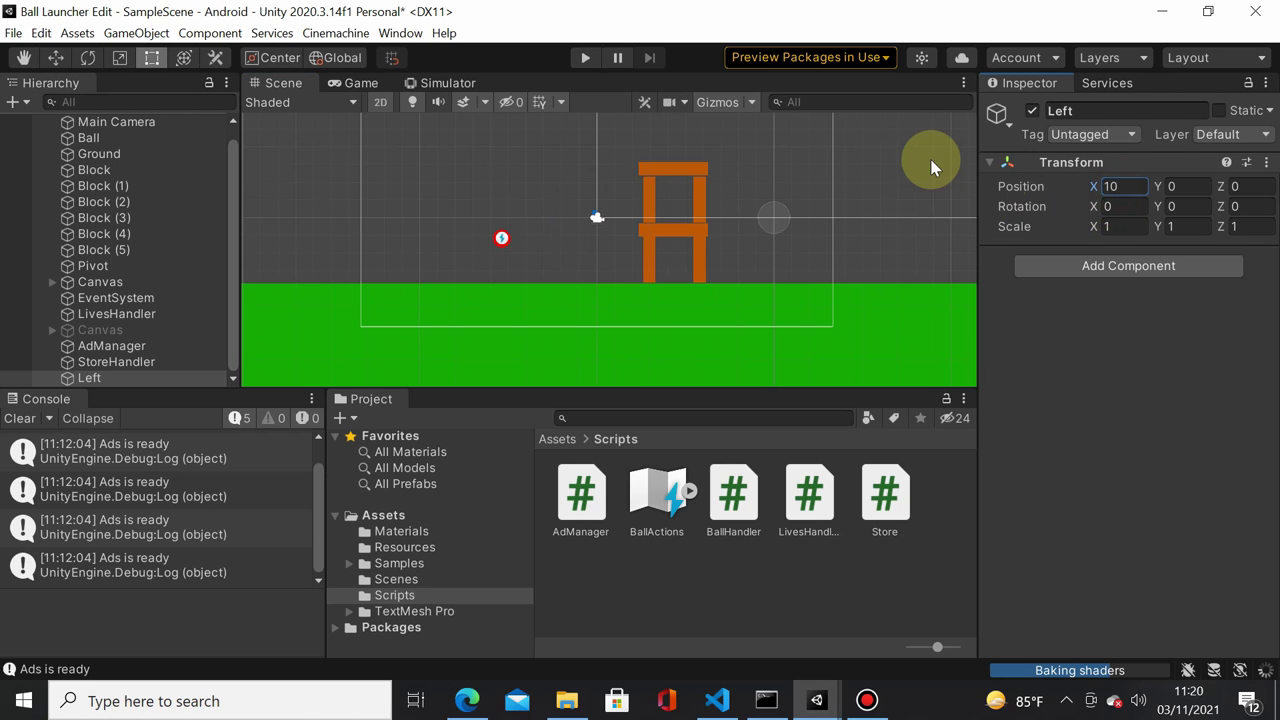
{"action": "scroll", "coordinate": [385, 230], "scroll_direction": "down", "scroll_amount": 1}
{"action": "scroll", "coordinate": [387, 225], "scroll_direction": "down", "scroll_amount": 1}
{"action": "scroll", "coordinate": [427, 228], "scroll_direction": "down", "scroll_amount": 1}
{"action": "key", "text": "w"}
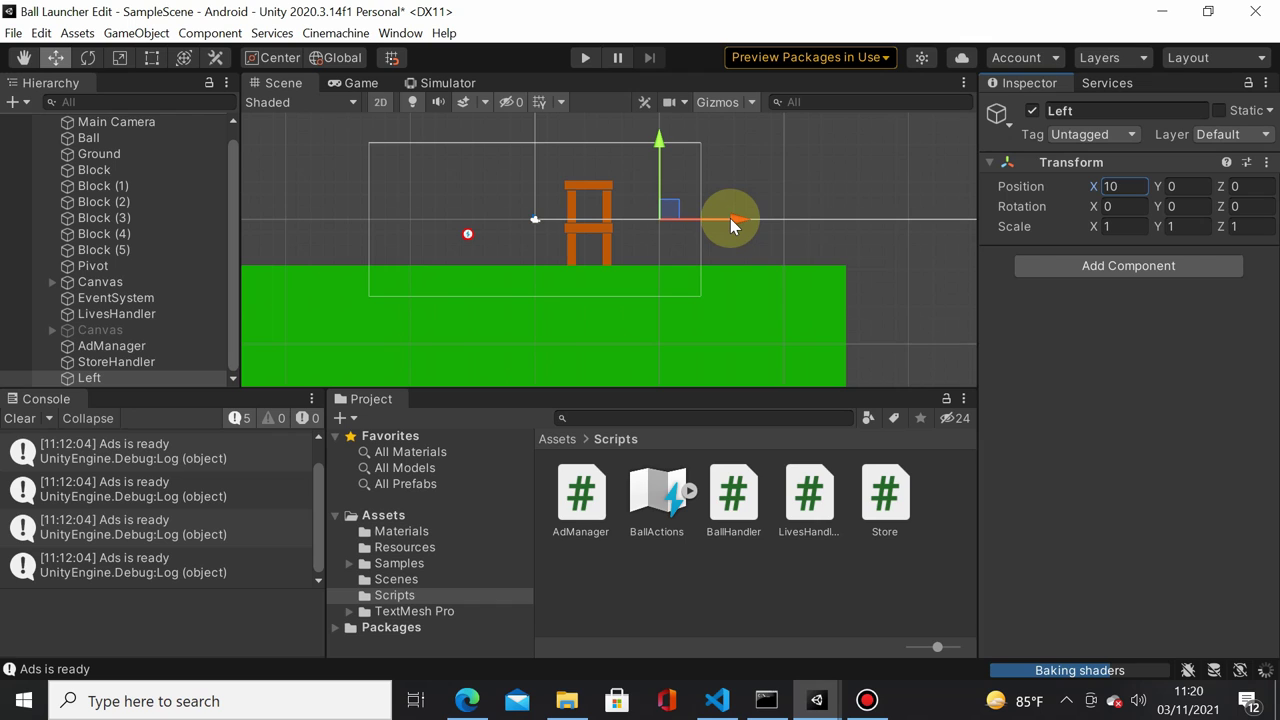
{"action": "left_click_drag", "start_coordinate": [730, 218], "coordinate": [445, 245]}
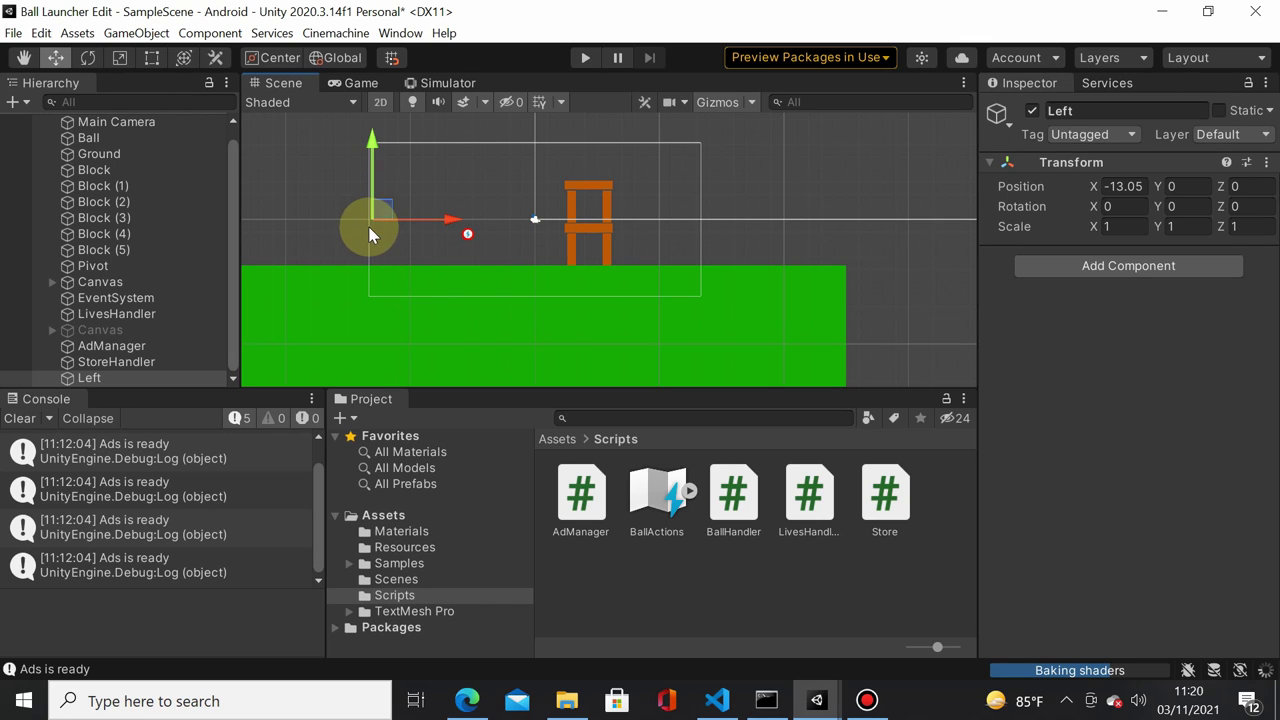
Step: Duplicate Left, rename the copy Right, and move it to X 12.96 past the tower
{"action": "left_click", "coordinate": [152, 379]}
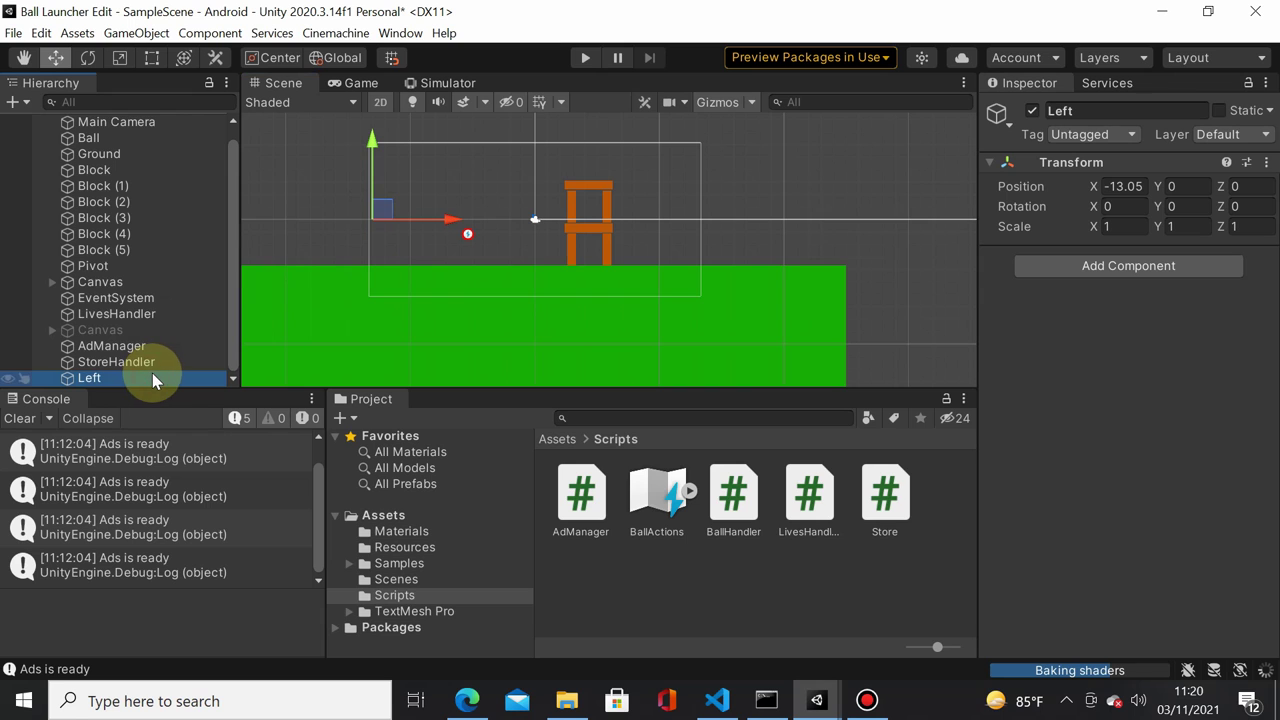
{"action": "key", "text": "ctrl+d"}
{"action": "double_click", "coordinate": [156, 373]}
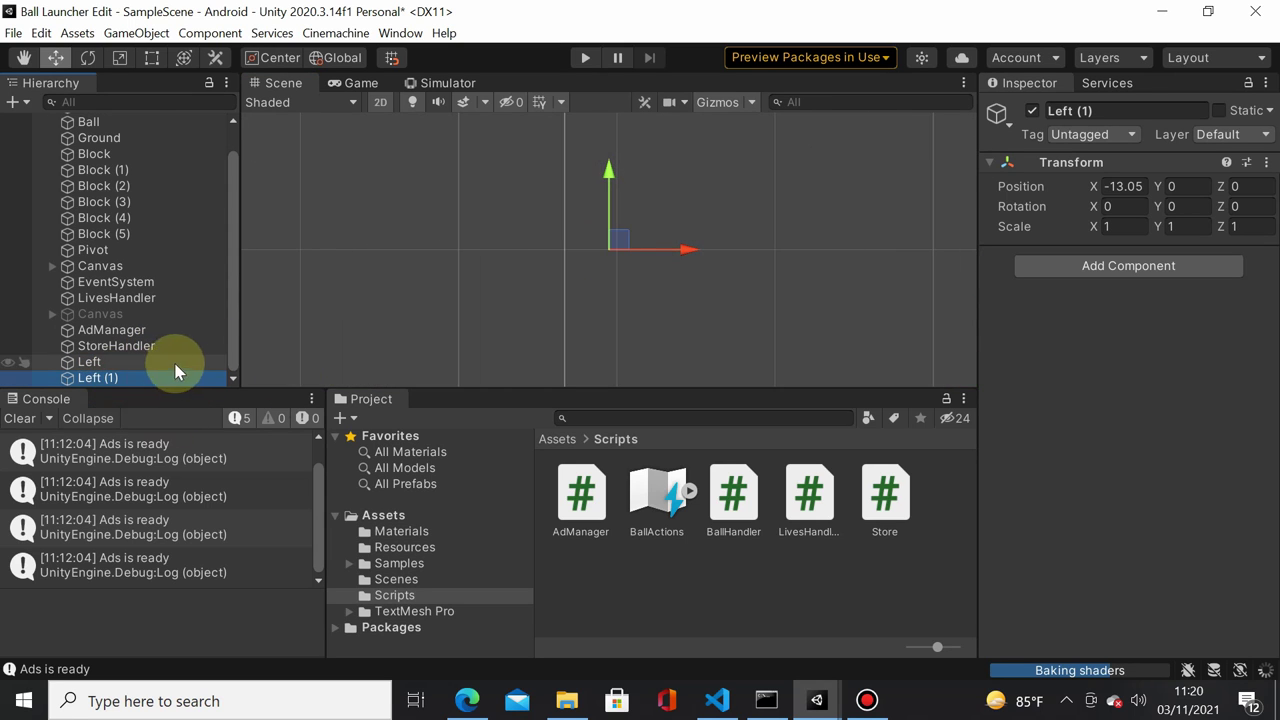
{"action": "left_click", "coordinate": [1097, 109]}
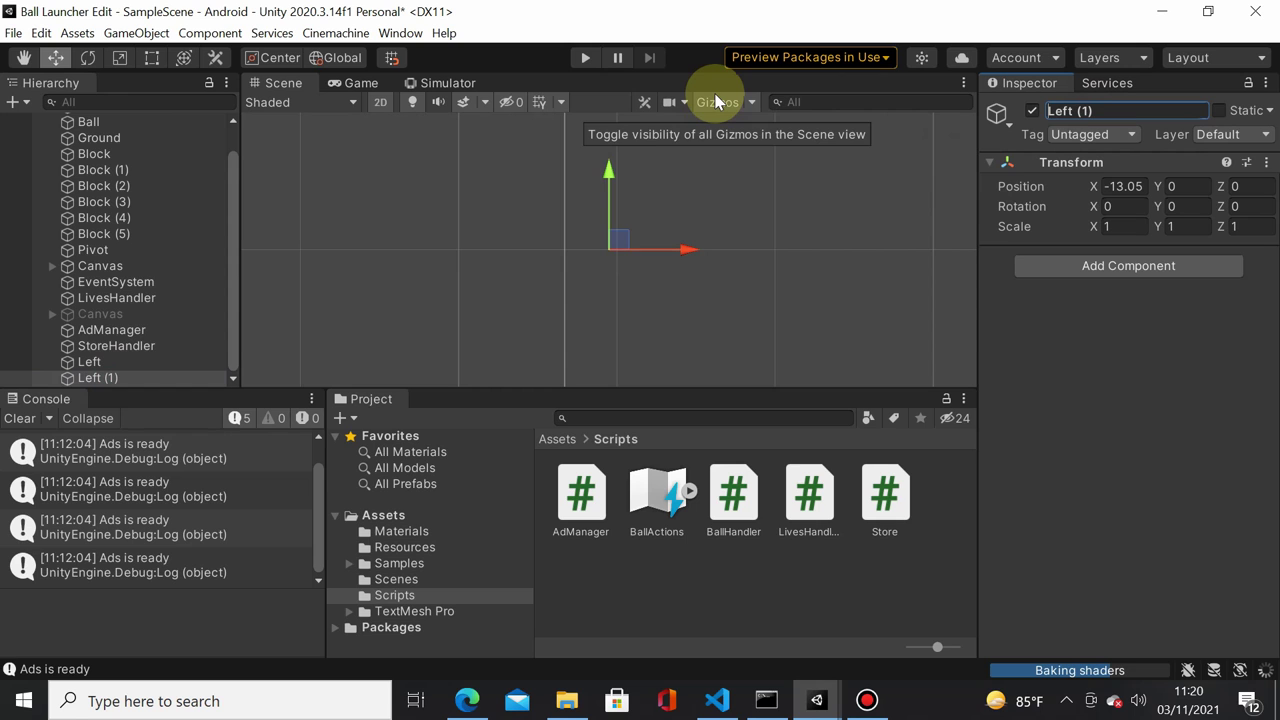
{"action": "type", "text": "Right"}
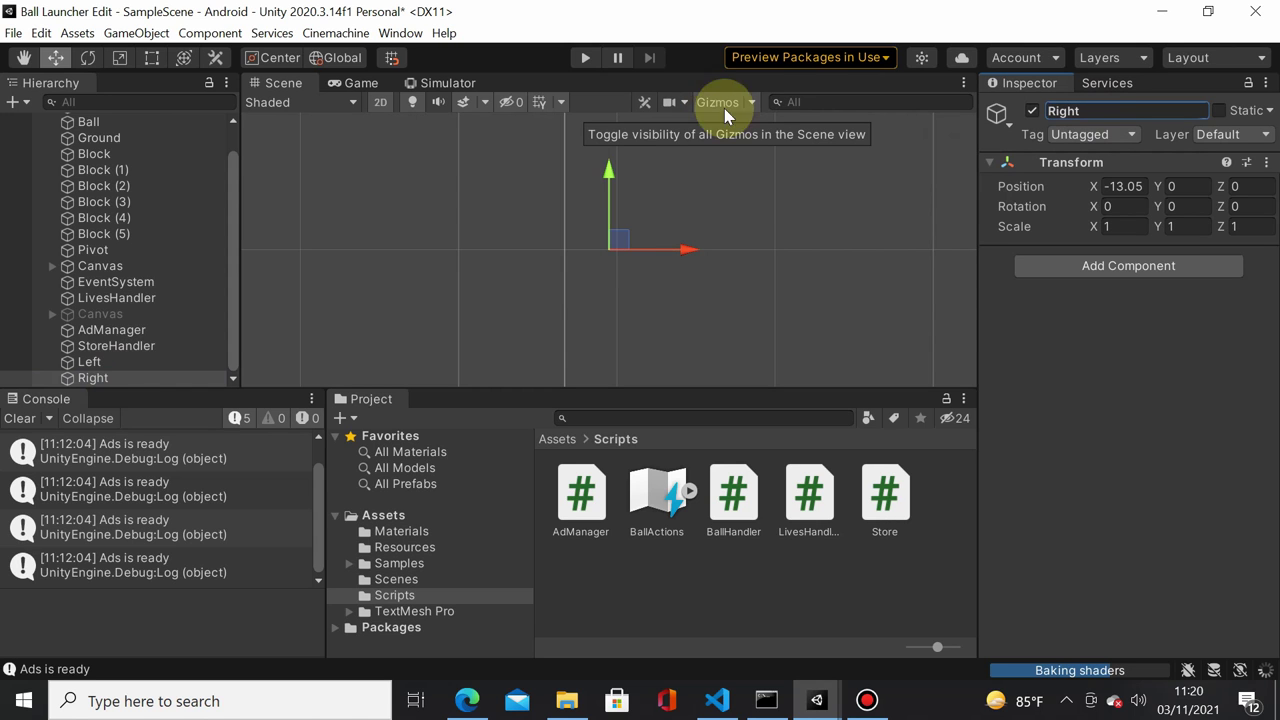
{"action": "scroll", "coordinate": [700, 180], "scroll_direction": "down", "scroll_amount": 3}
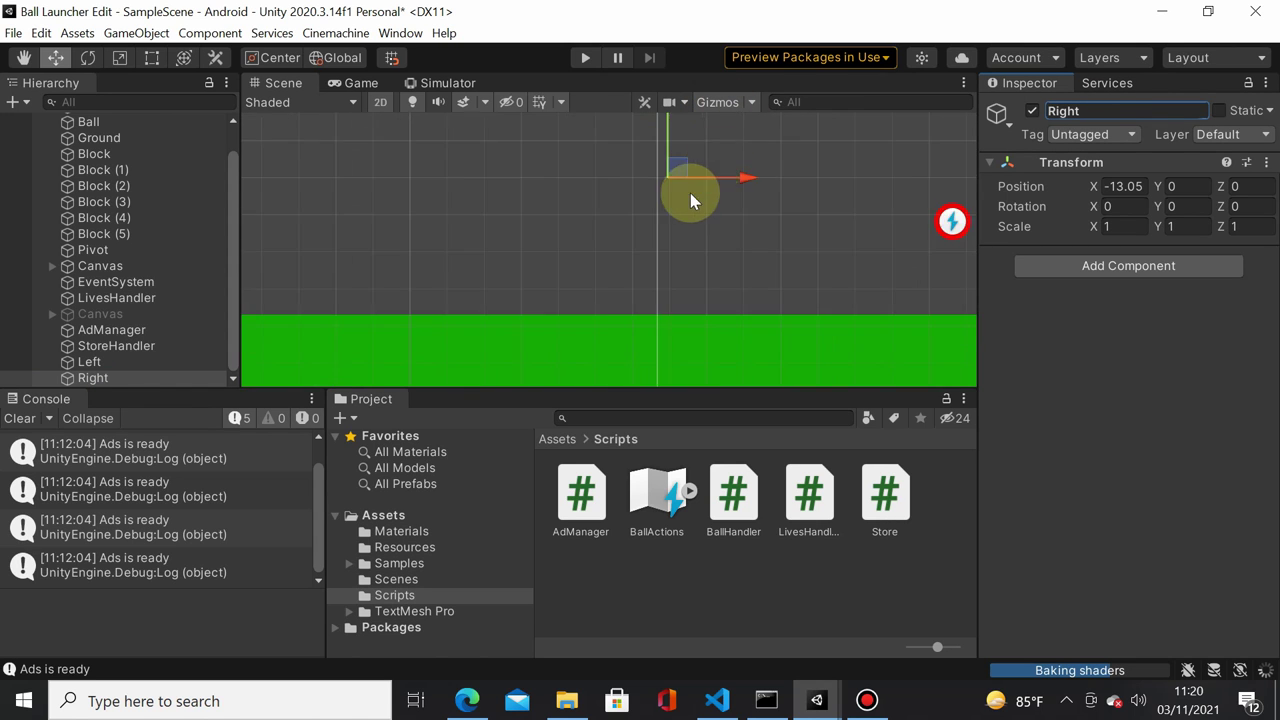
{"action": "scroll", "coordinate": [690, 200], "scroll_direction": "down", "scroll_amount": 2}
{"action": "middle_click_drag", "start_coordinate": [737, 214], "coordinate": [491, 268]}
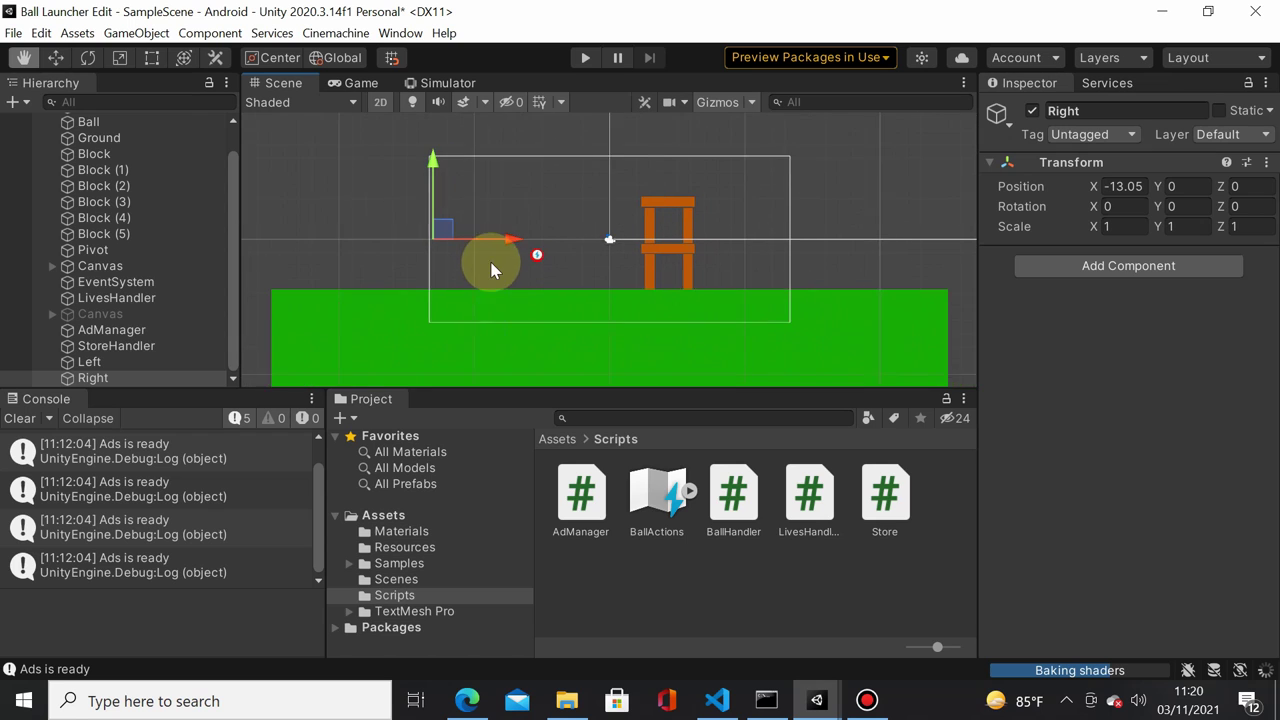
{"action": "scroll", "coordinate": [511, 265], "scroll_direction": "up", "scroll_amount": 2}
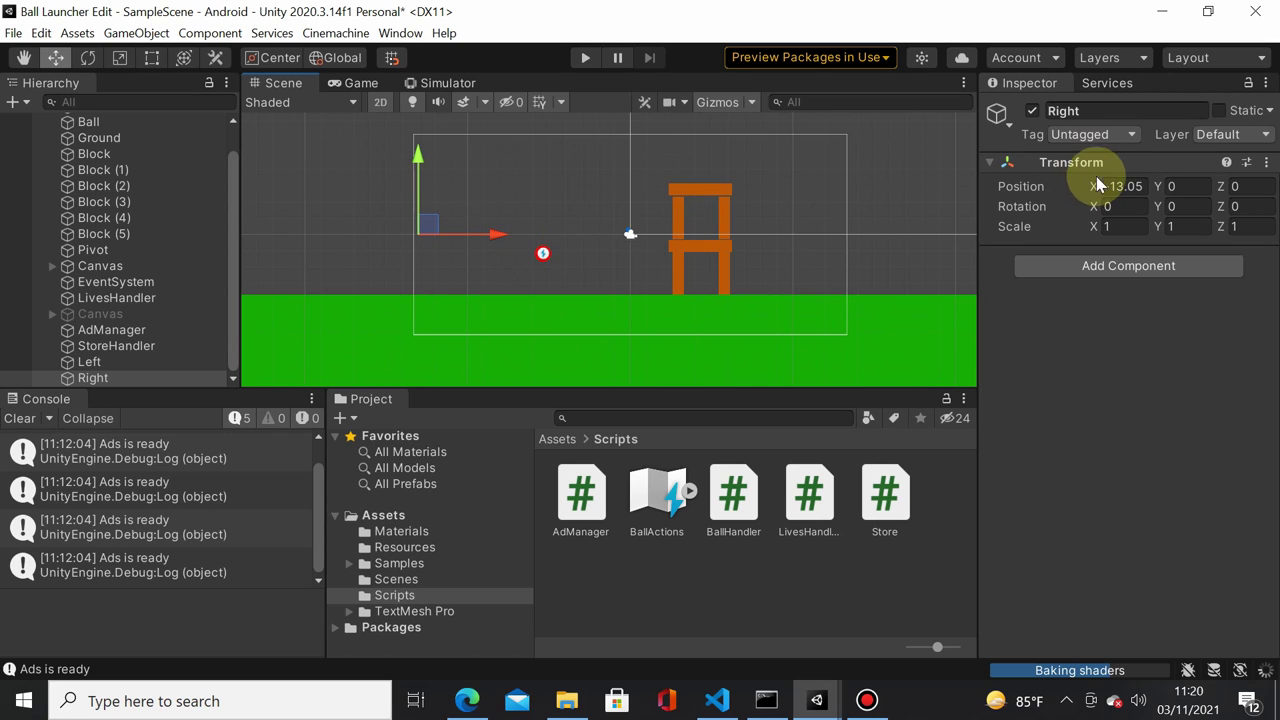
{"action": "mouse_move", "coordinate": [1096, 184]}
{"action": "left_mouse_down"}
{"action": "mouse_move", "coordinate": [479, 131]}
{"action": "mouse_move", "coordinate": [663, 130]}
{"action": "left_mouse_up"}
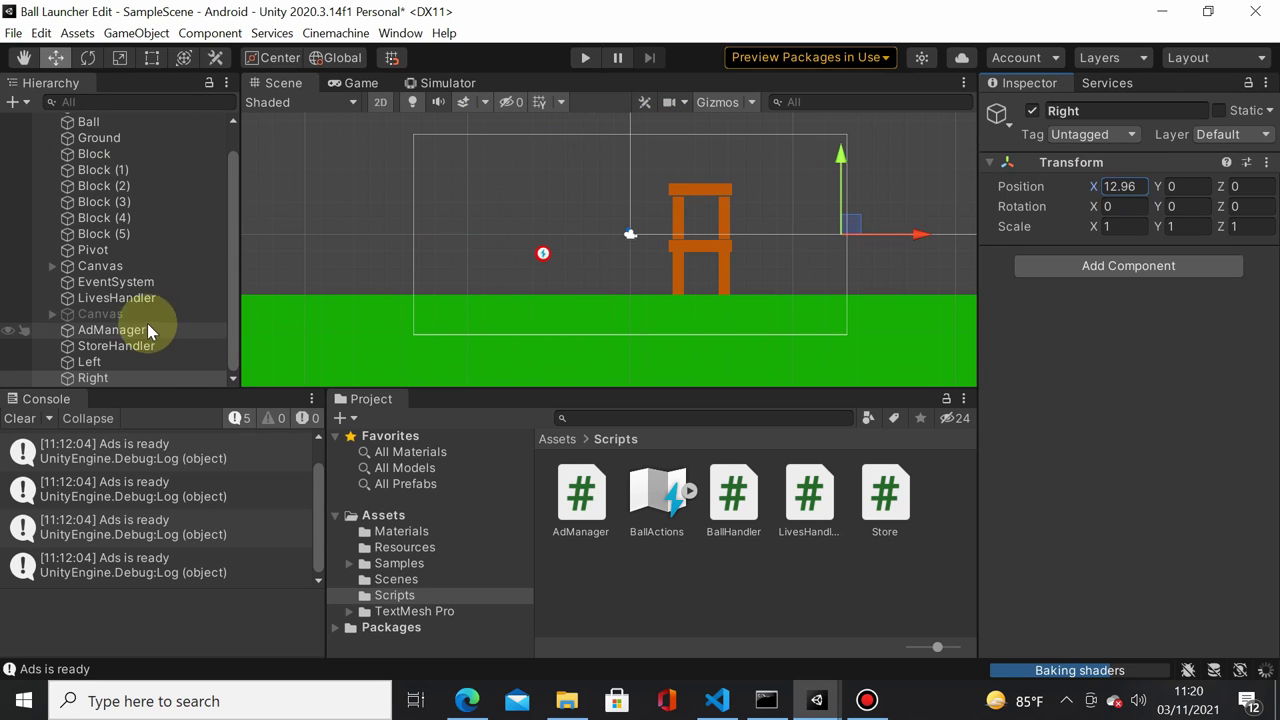
Step: Select StoreHandler, Left and Right to check the markers' positions
{"action": "left_click", "coordinate": [166, 350]}
{"action": "left_click", "coordinate": [168, 366]}
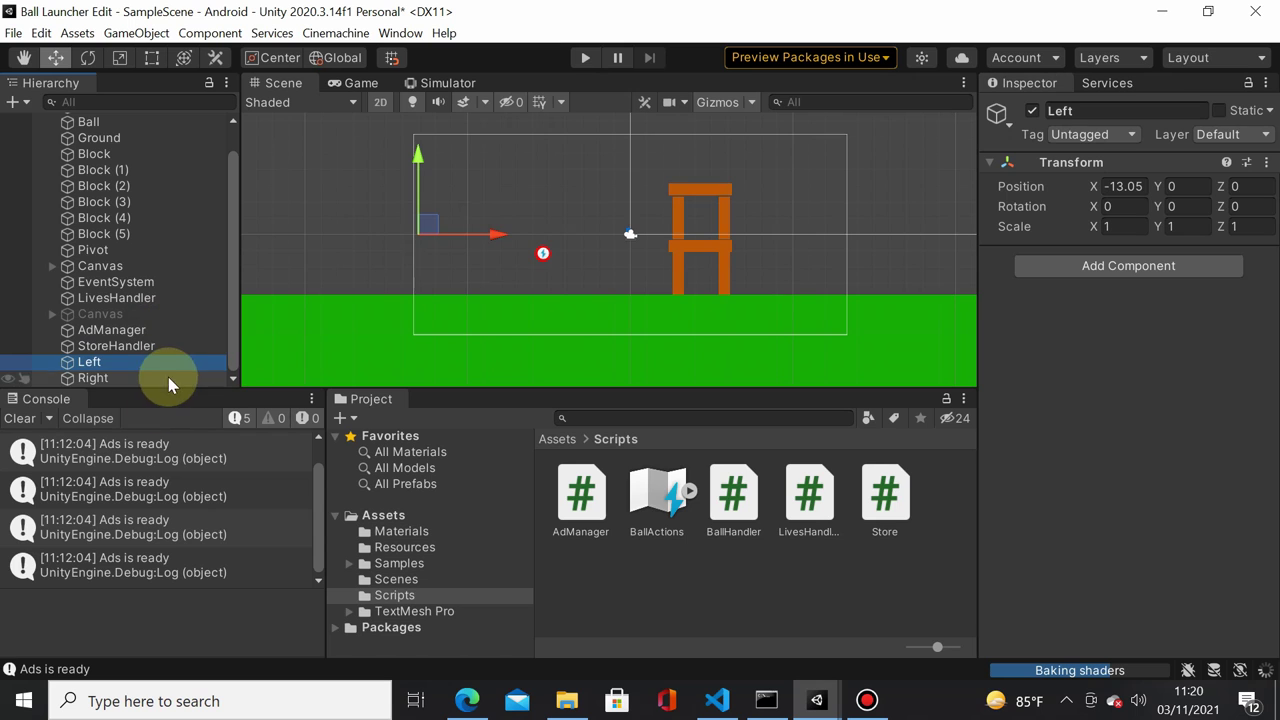
{"action": "left_click", "coordinate": [168, 378]}
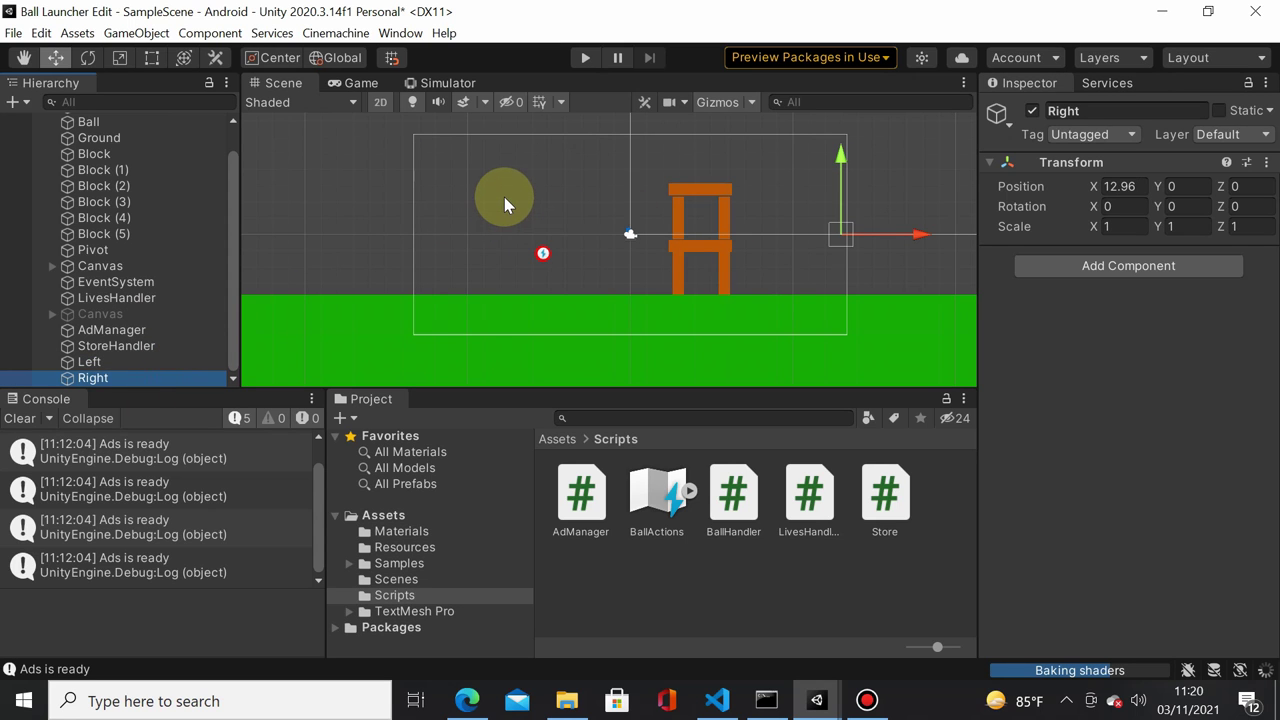
Step: Create a Cinemachine Target Group Camera, then inspect CM vcam1 and the empty TargetGroup1
{"action": "left_click", "coordinate": [333, 34]}
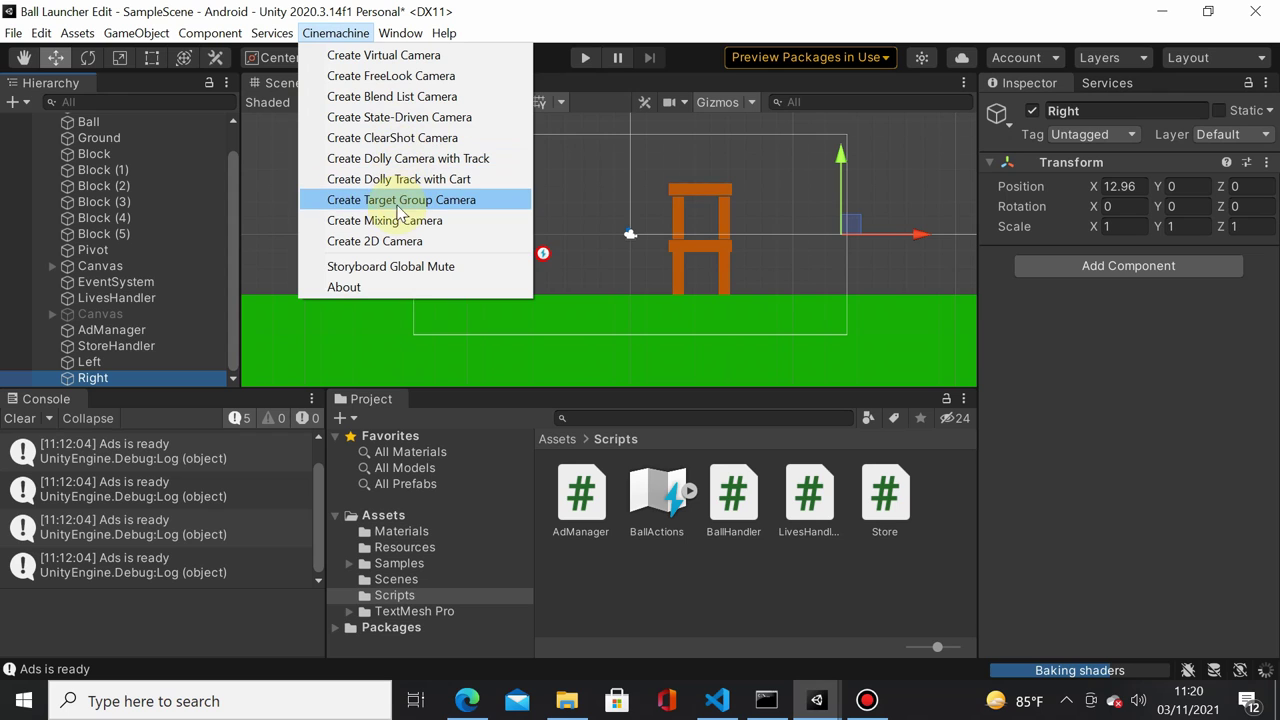
{"action": "left_click", "coordinate": [362, 205]}
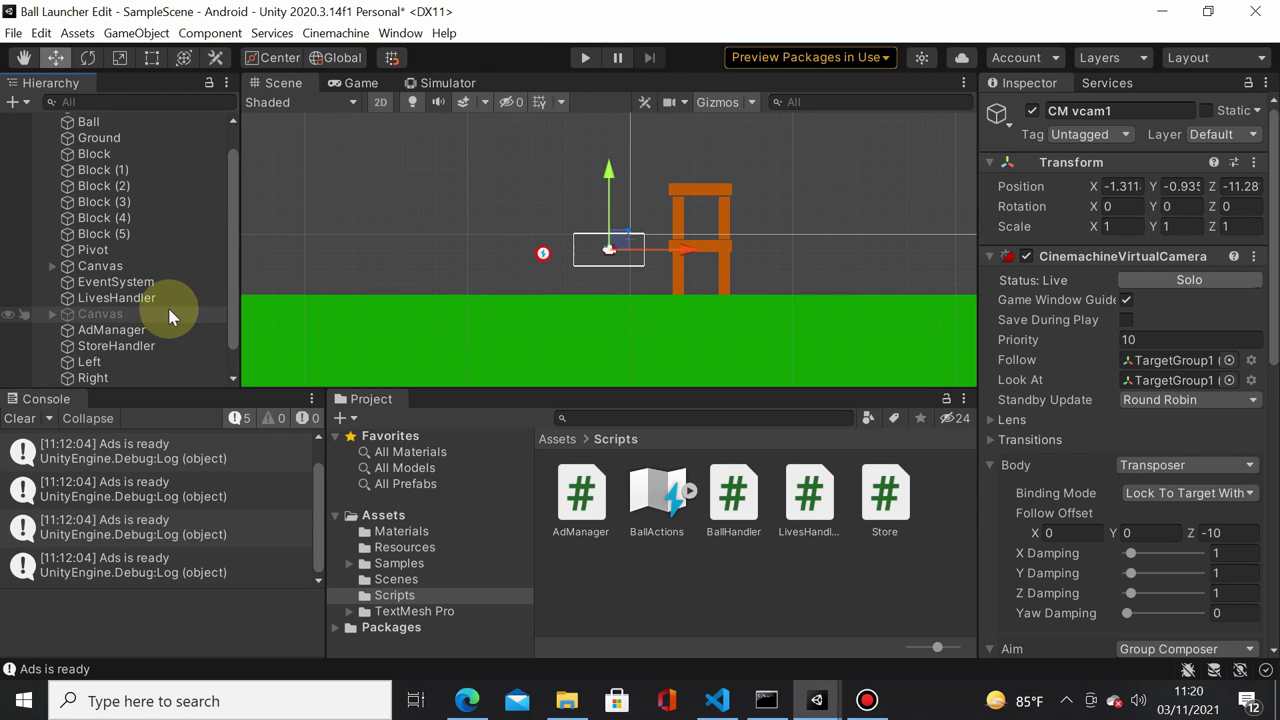
{"action": "left_click_drag", "start_coordinate": [233, 232], "coordinate": [229, 278]}
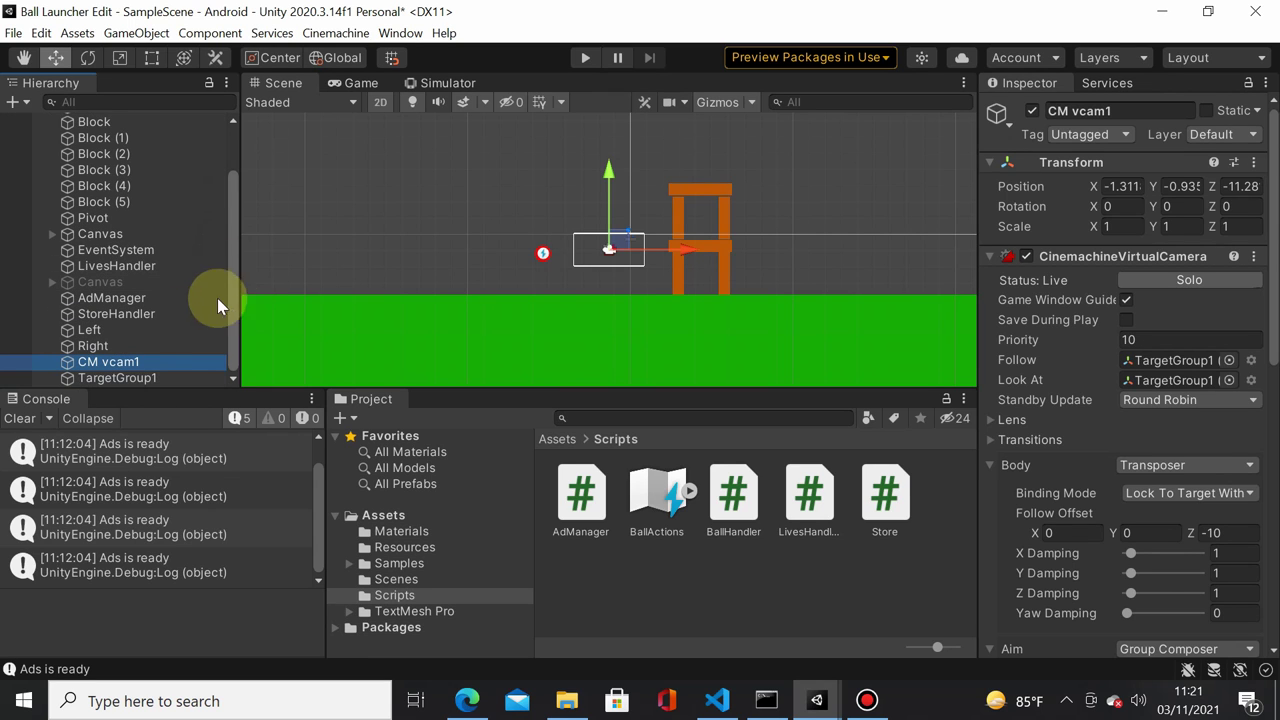
{"action": "left_click", "coordinate": [141, 361]}
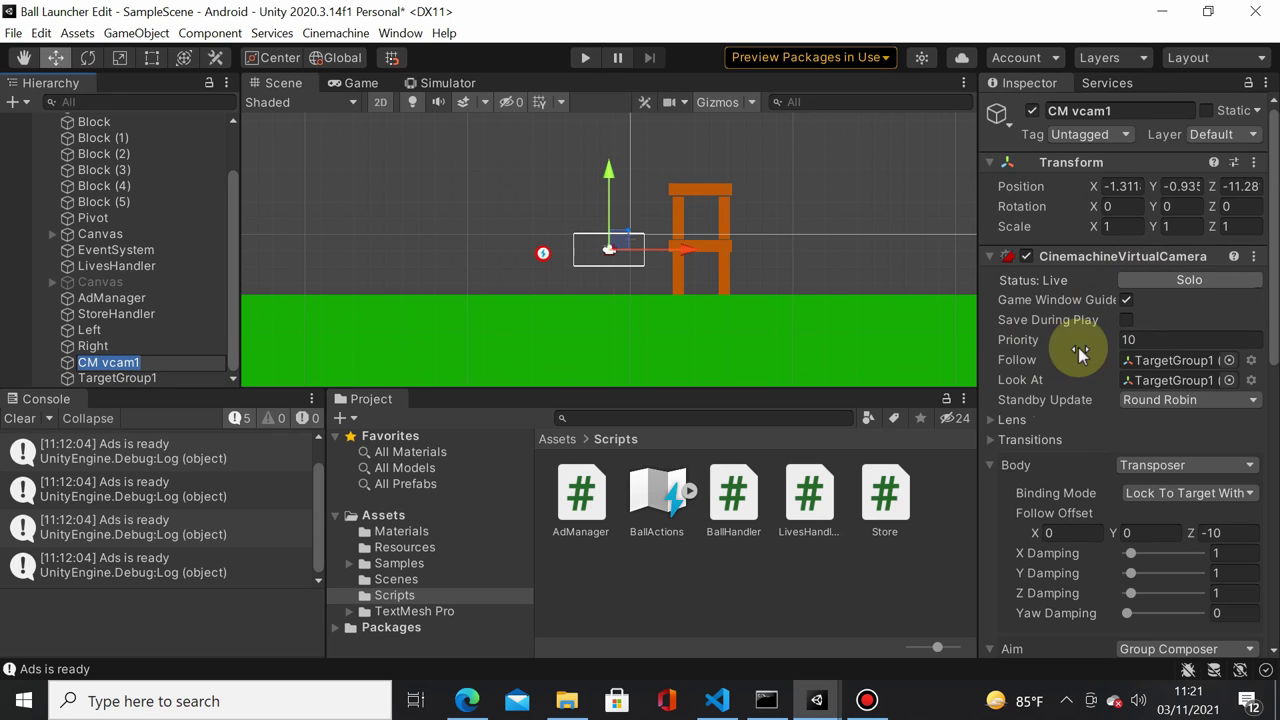
{"action": "left_click", "coordinate": [177, 377]}
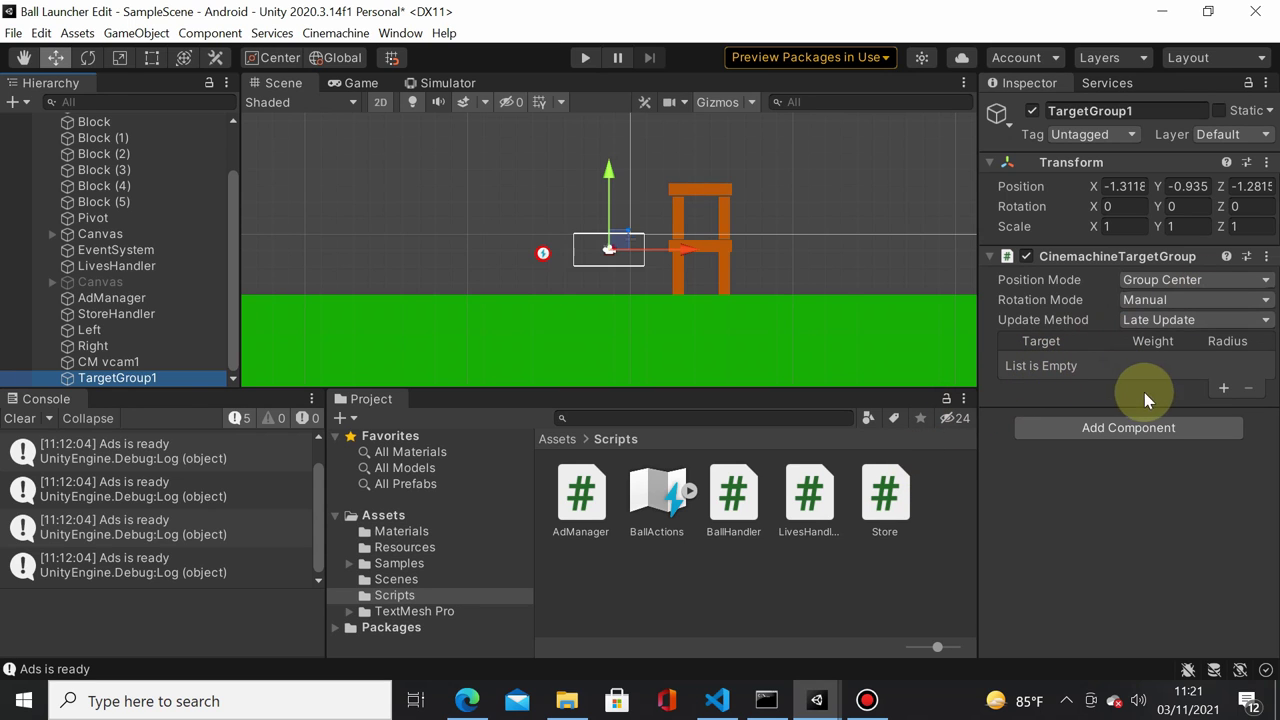
Step: Add two target slots to TargetGroup1 and assign Left and Right as its targets
{"action": "left_click", "coordinate": [1228, 390]}
{"action": "left_click", "coordinate": [1228, 390]}
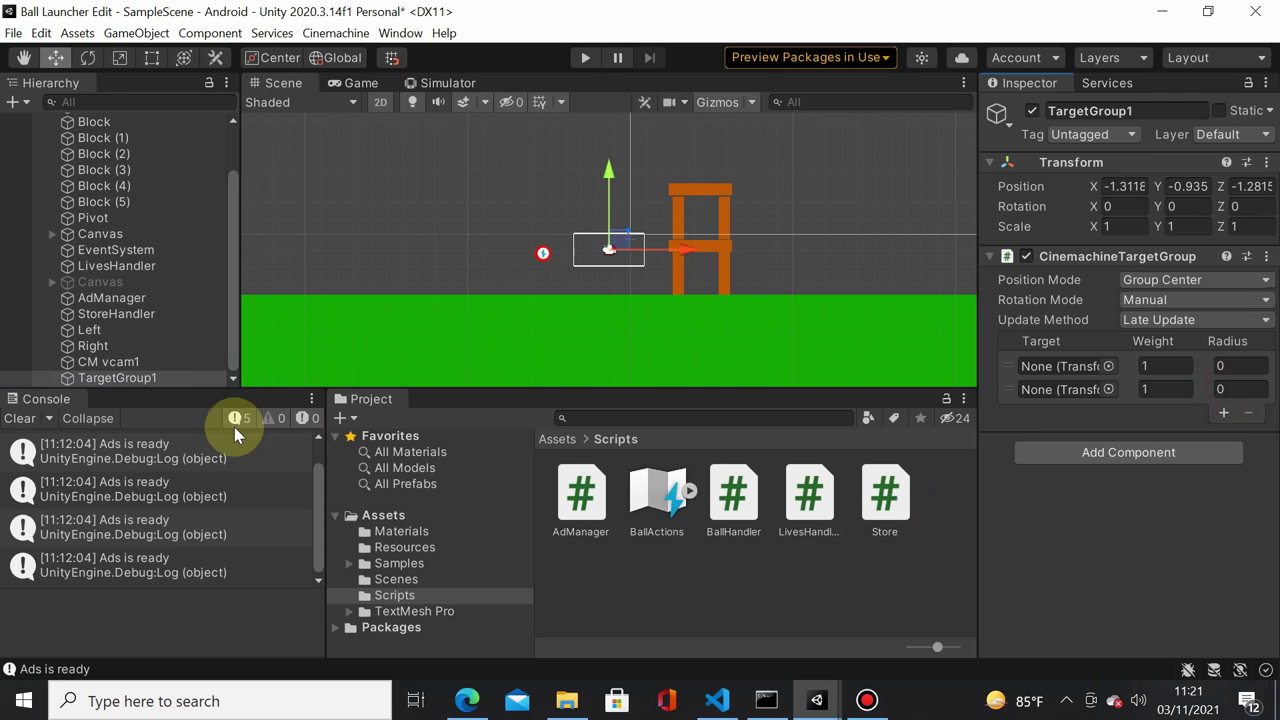
{"action": "left_click", "coordinate": [118, 332]}
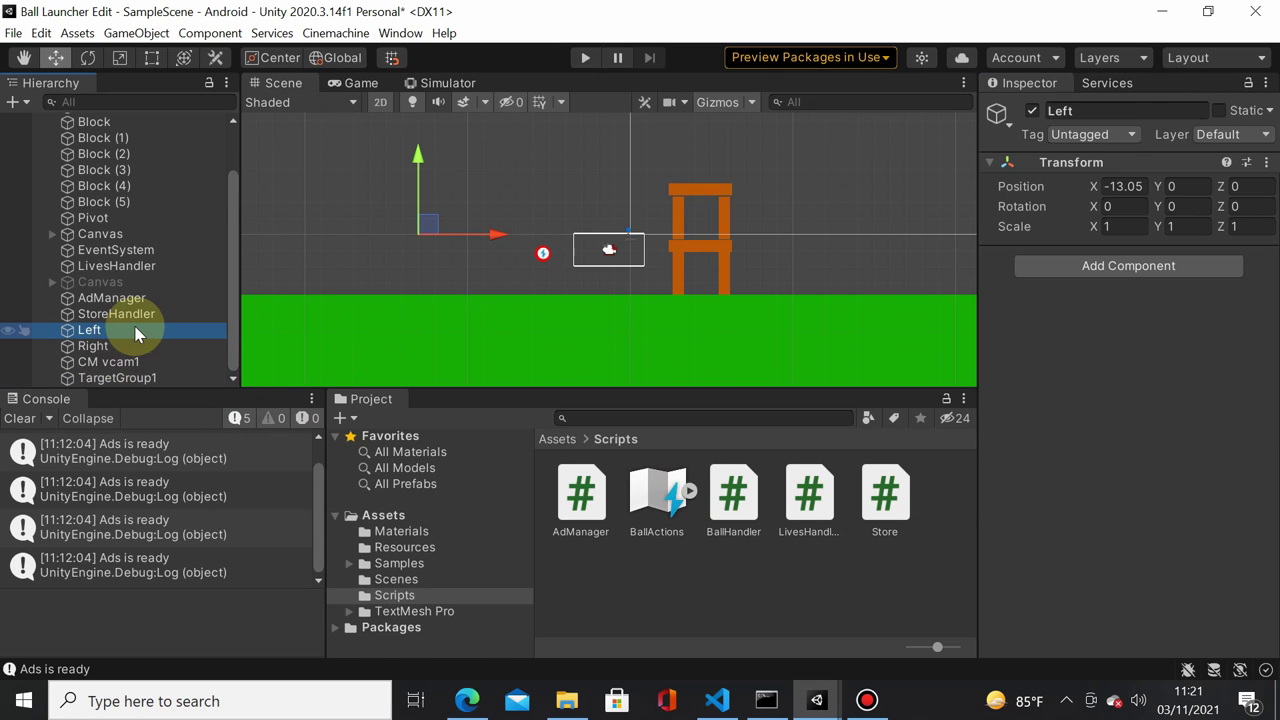
{"action": "left_click", "coordinate": [124, 376]}
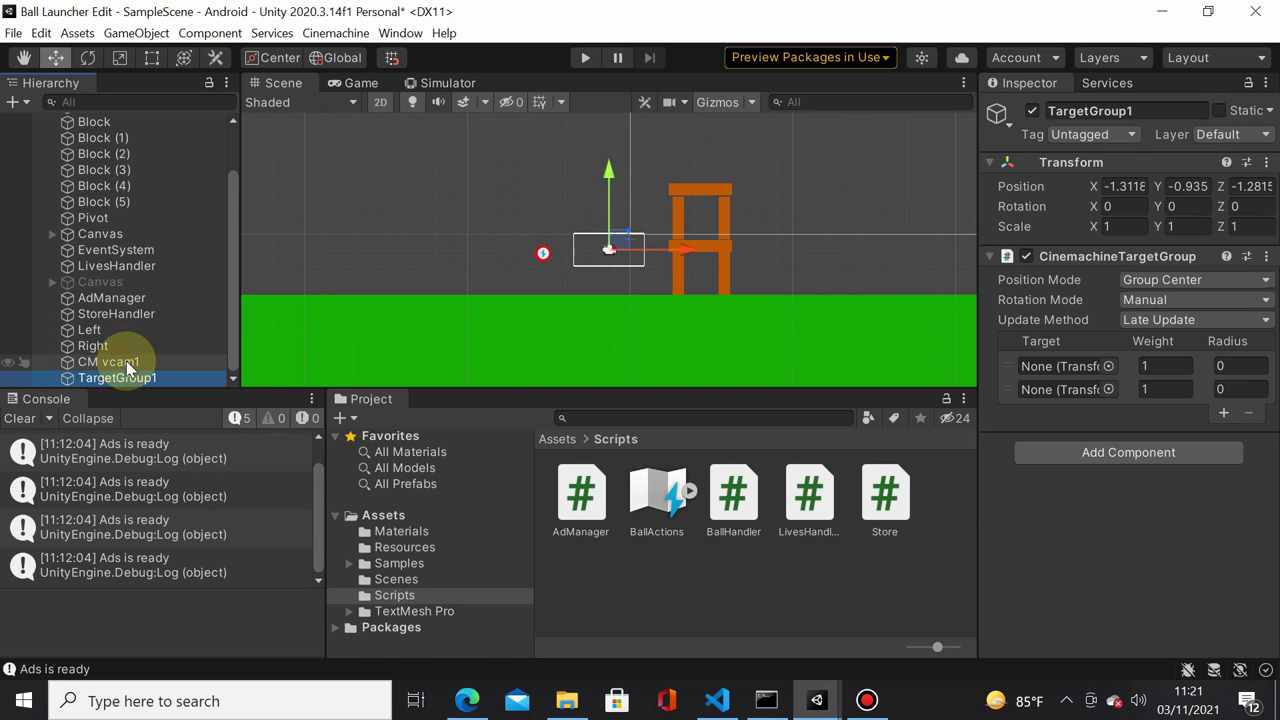
{"action": "mouse_move", "coordinate": [108, 333]}
{"action": "left_mouse_down"}
{"action": "mouse_move", "coordinate": [1111, 353]}
{"action": "mouse_move", "coordinate": [1090, 366]}
{"action": "left_mouse_up"}
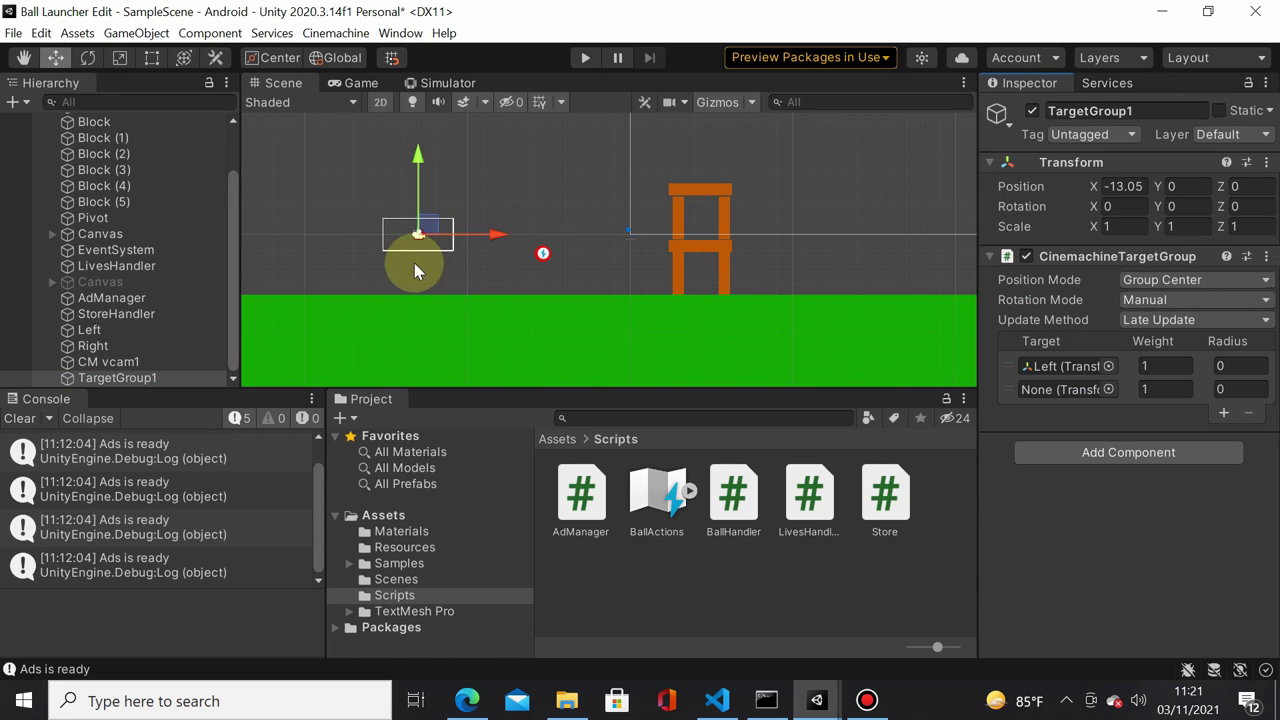
{"action": "scroll", "coordinate": [594, 260], "scroll_direction": "down", "scroll_amount": 3}
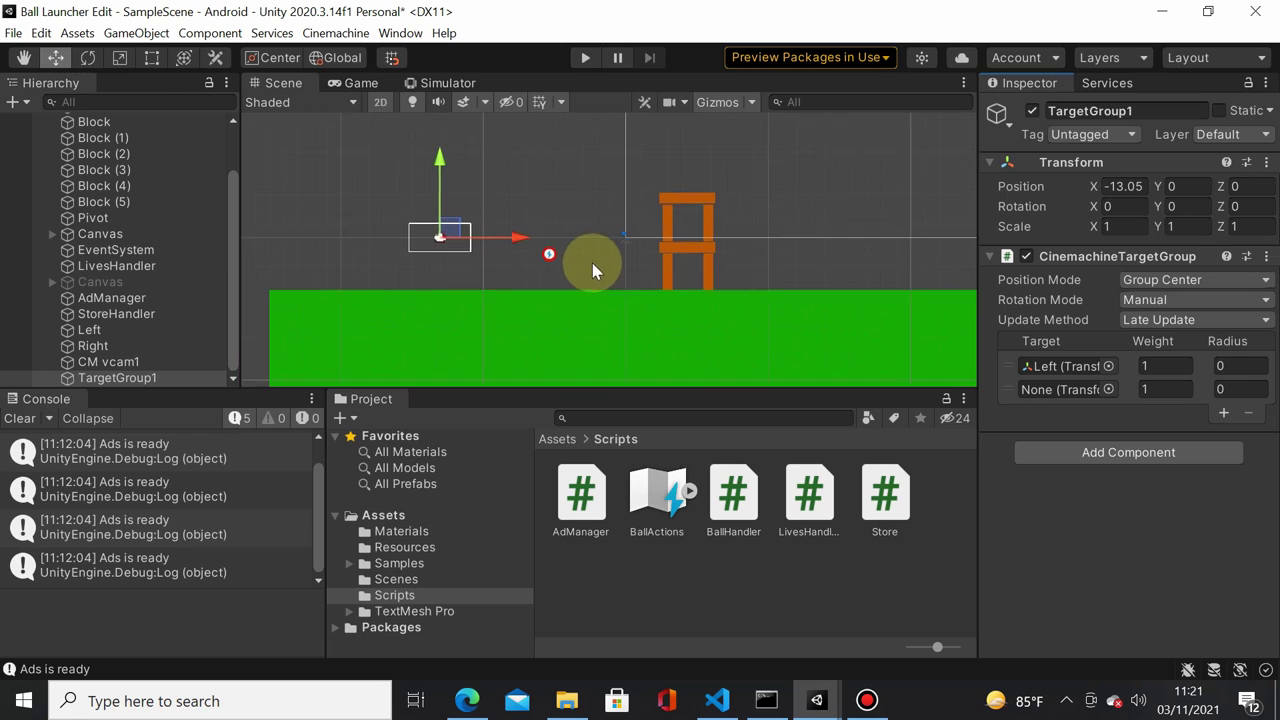
{"action": "scroll", "coordinate": [541, 263], "scroll_direction": "up", "scroll_amount": 2}
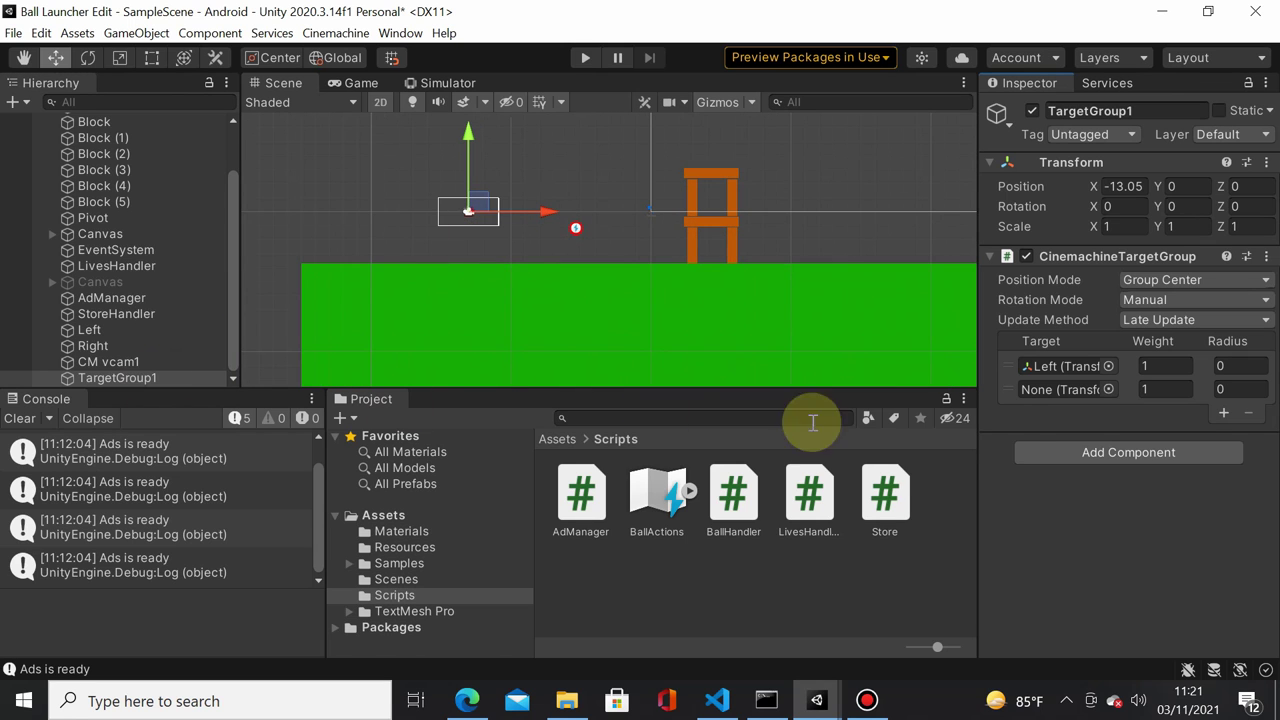
{"action": "mouse_move", "coordinate": [97, 345]}
{"action": "left_mouse_down"}
{"action": "mouse_move", "coordinate": [1031, 440]}
{"action": "mouse_move", "coordinate": [1062, 389]}
{"action": "left_mouse_up"}
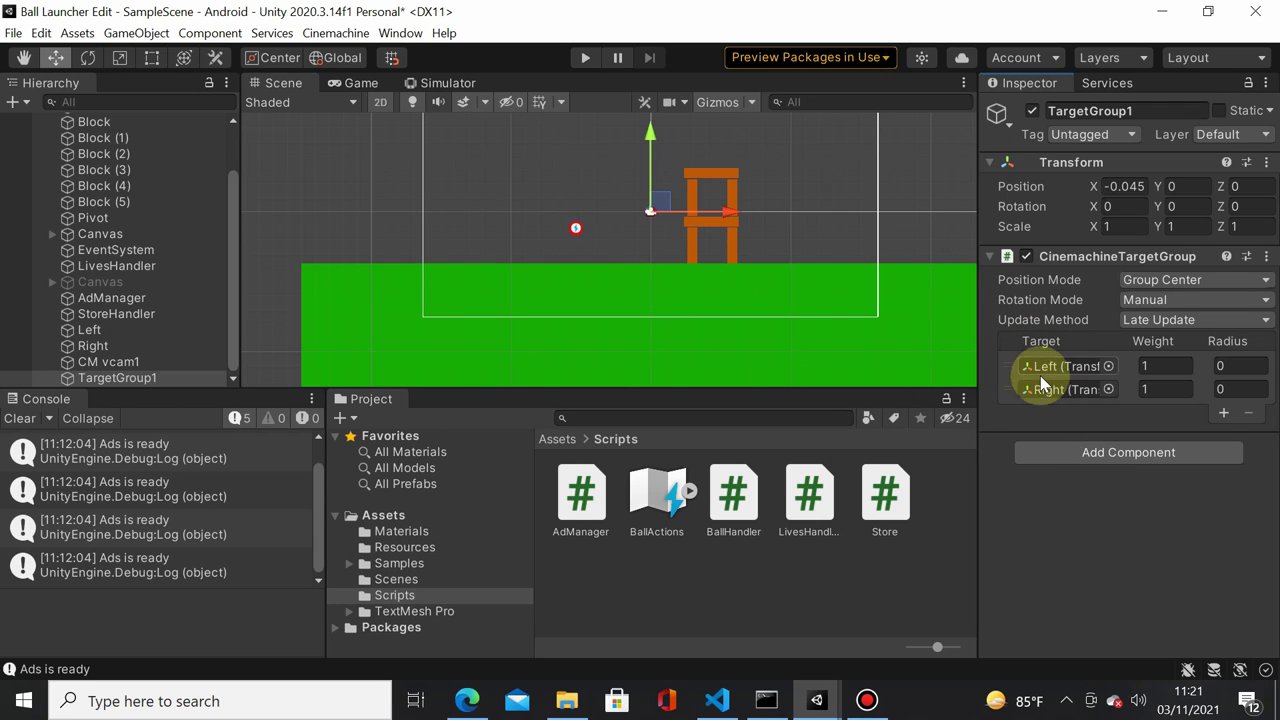
Step: Check the Left and Right markers, then start the game on iPhone 12
{"action": "left_click", "coordinate": [136, 330]}
{"action": "left_click", "coordinate": [133, 342]}
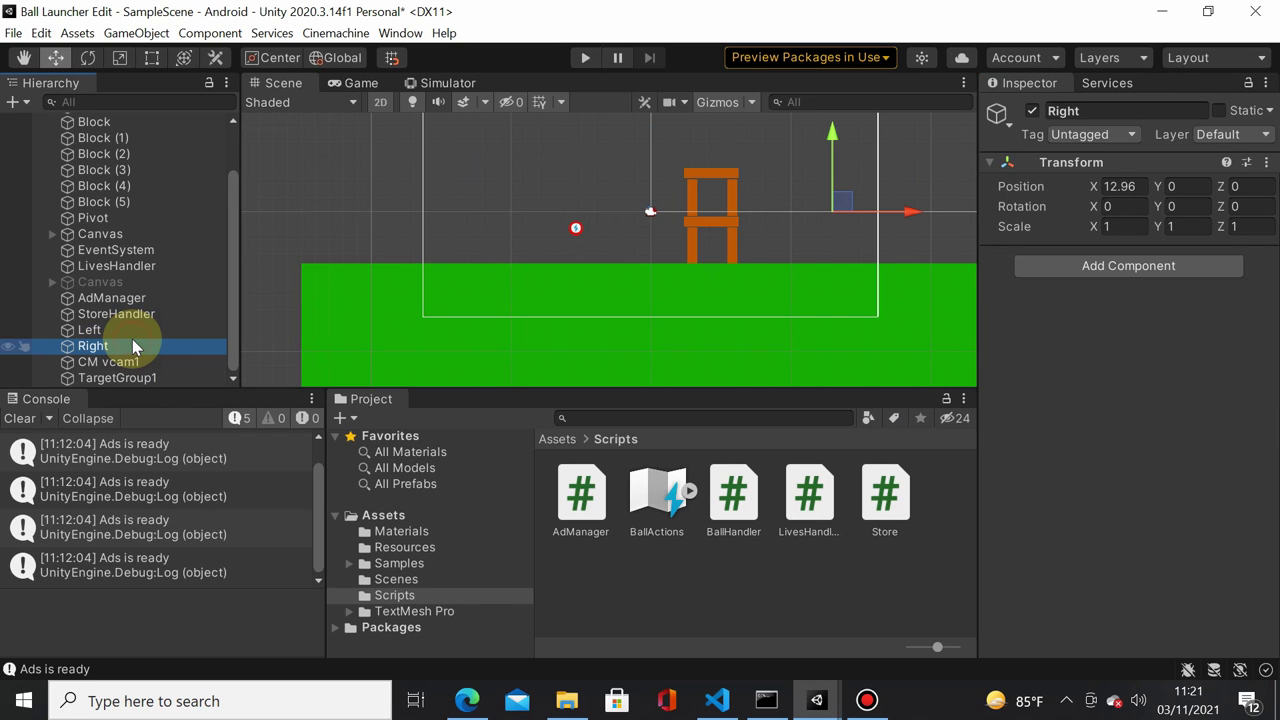
{"action": "left_click", "coordinate": [585, 57]}
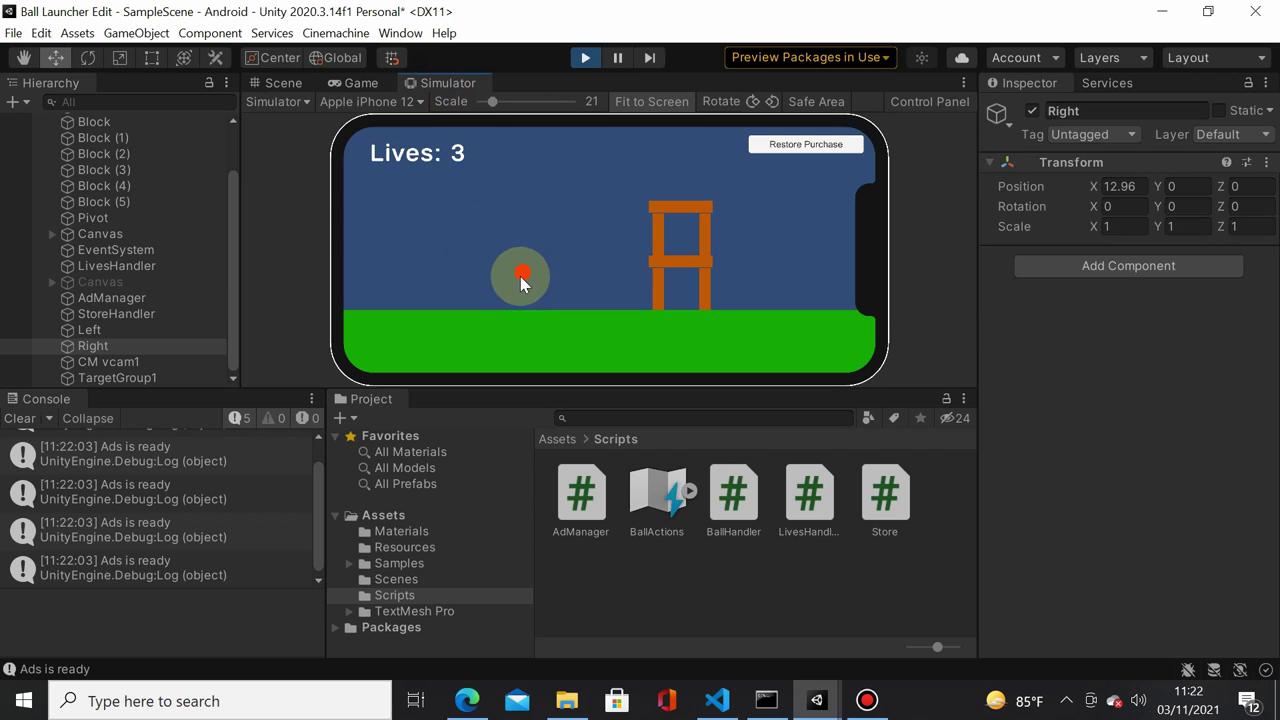
Step: Switch the running game to Apple iPad (5th gen), launch the ball, then stop play mode
{"action": "left_click_drag", "start_coordinate": [521, 281], "coordinate": [458, 311]}
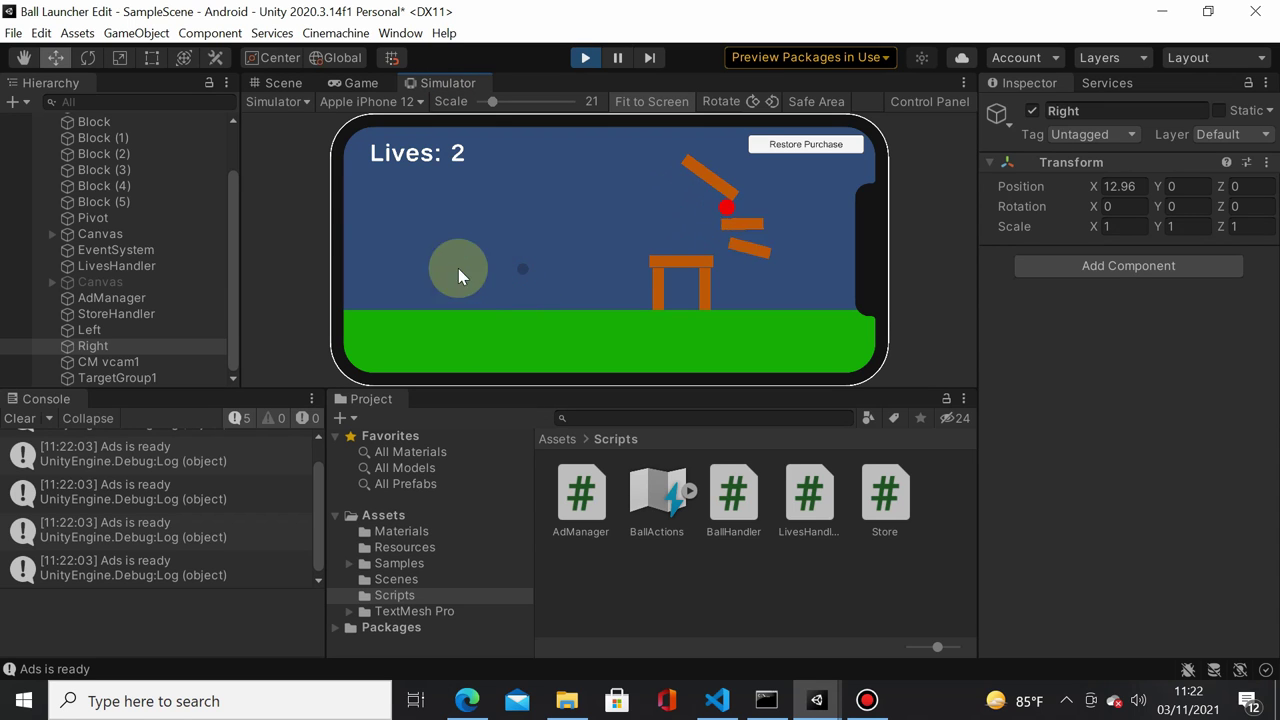
{"action": "left_click", "coordinate": [368, 102]}
{"action": "left_click_drag", "start_coordinate": [532, 185], "coordinate": [520, 155]}
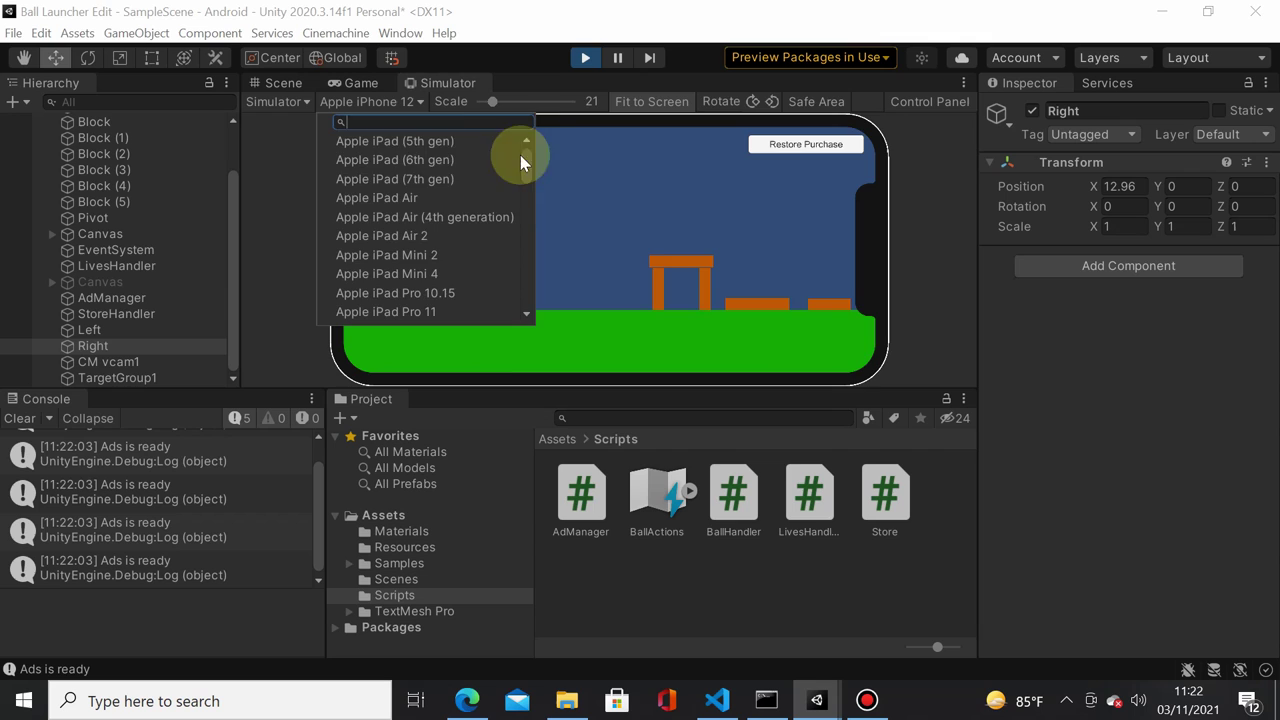
{"action": "left_click", "coordinate": [457, 143]}
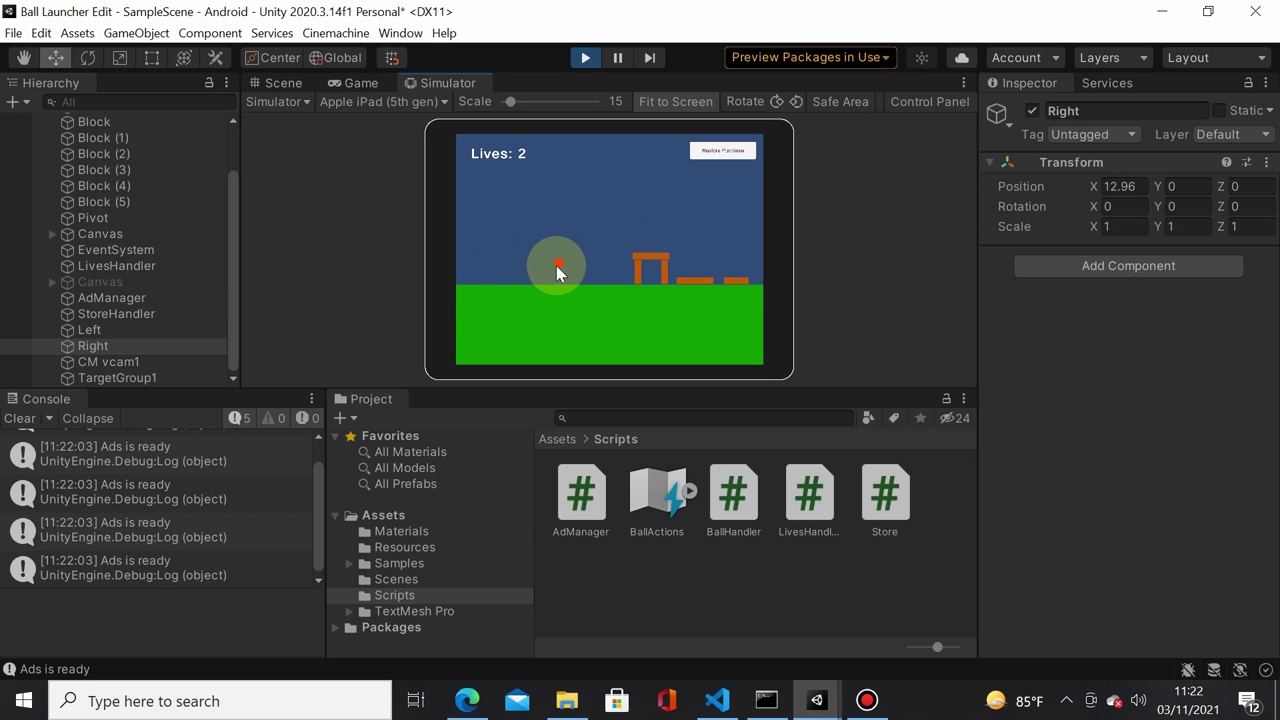
{"action": "left_click_drag", "start_coordinate": [510, 222], "coordinate": [515, 250]}
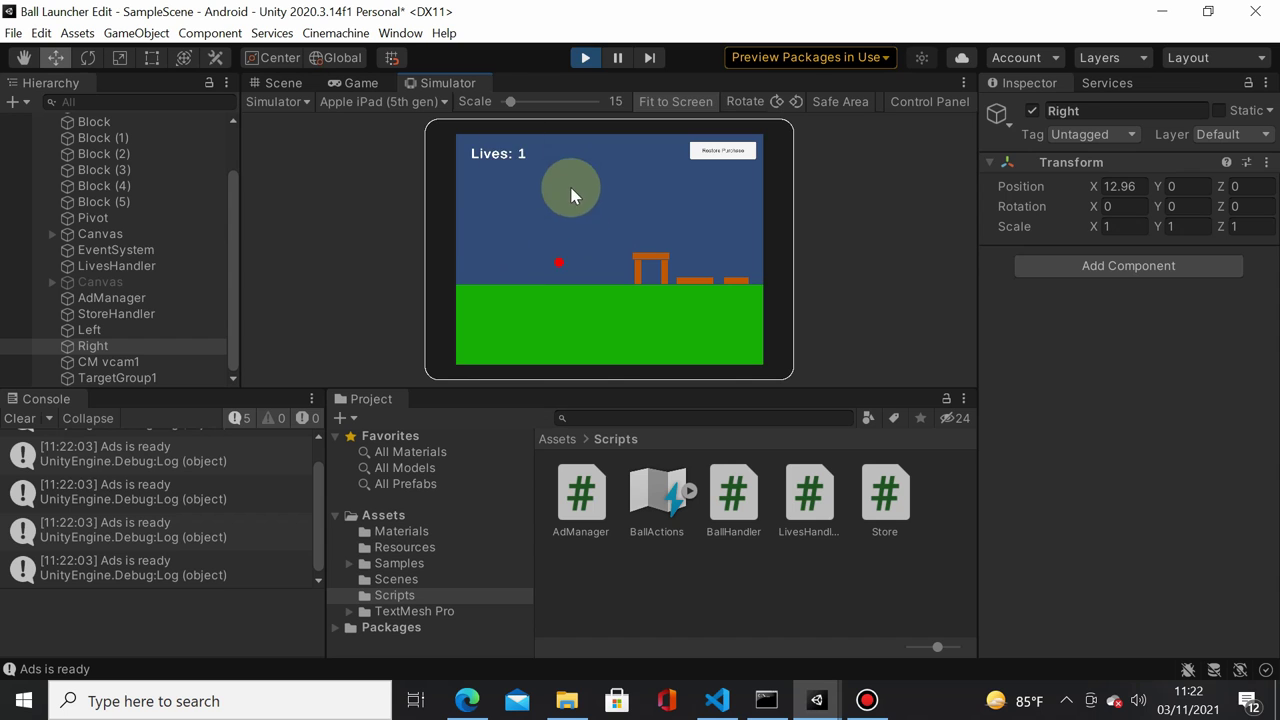
{"action": "left_click", "coordinate": [585, 58]}
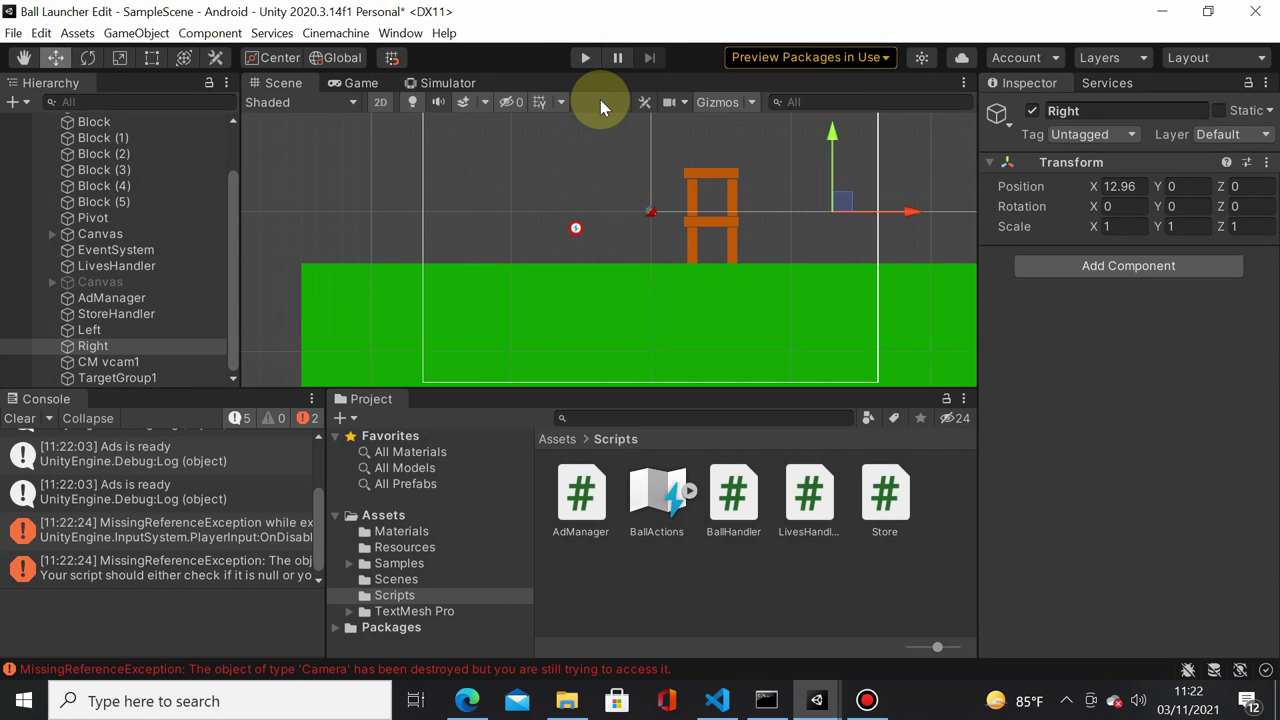
Step: Replay the game, launch the ball, and preview it on the iPhone XS screen
{"action": "key", "text": "ctrl+p"}
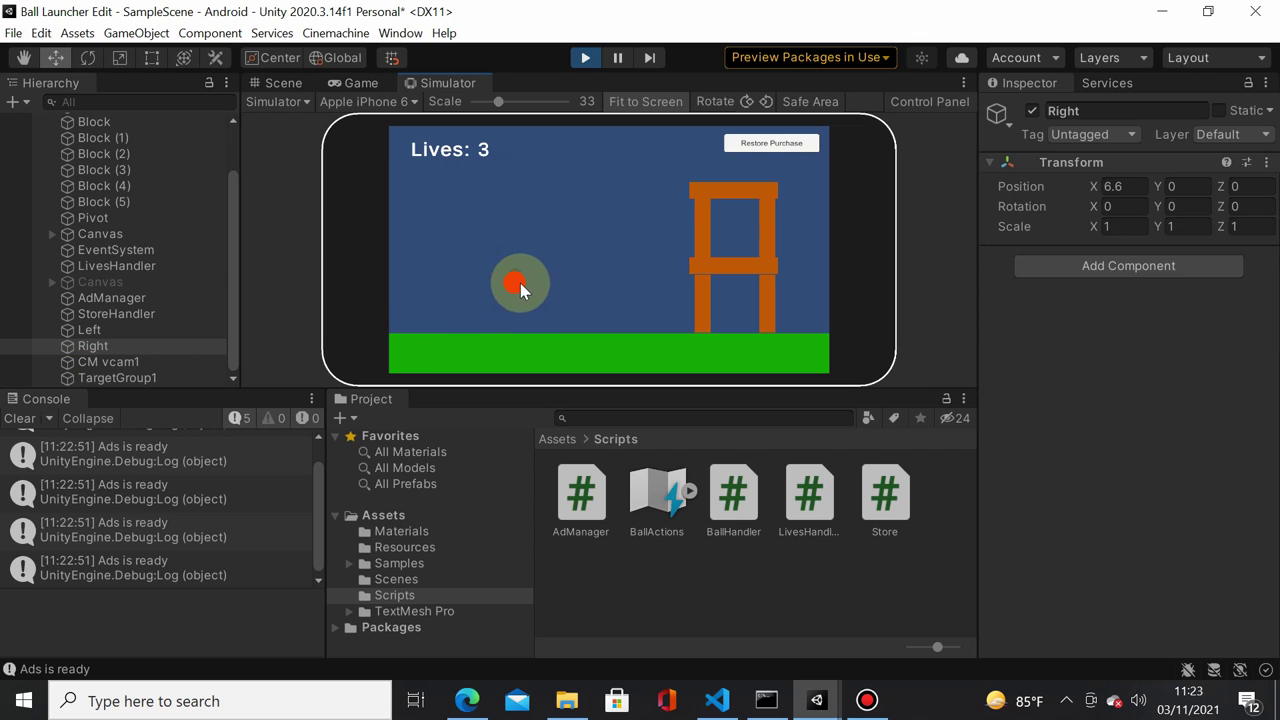
{"action": "left_click_drag", "start_coordinate": [518, 282], "coordinate": [458, 302]}
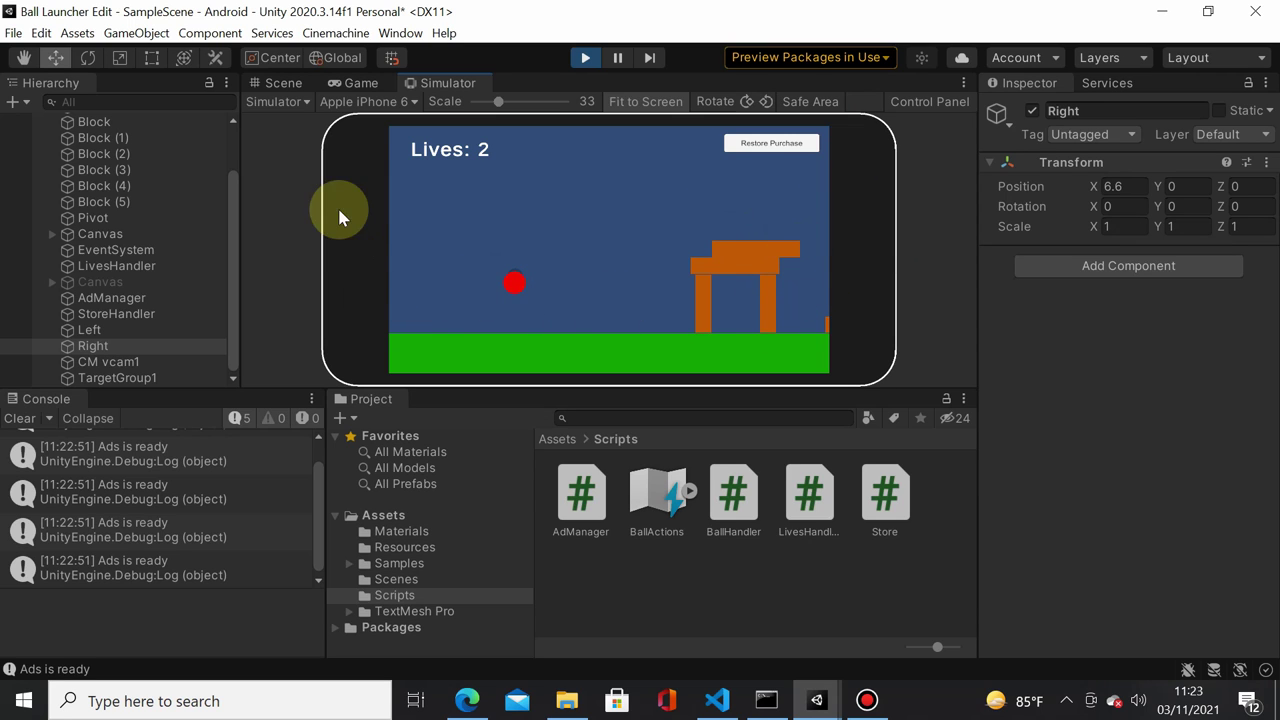
{"action": "left_click", "coordinate": [410, 104]}
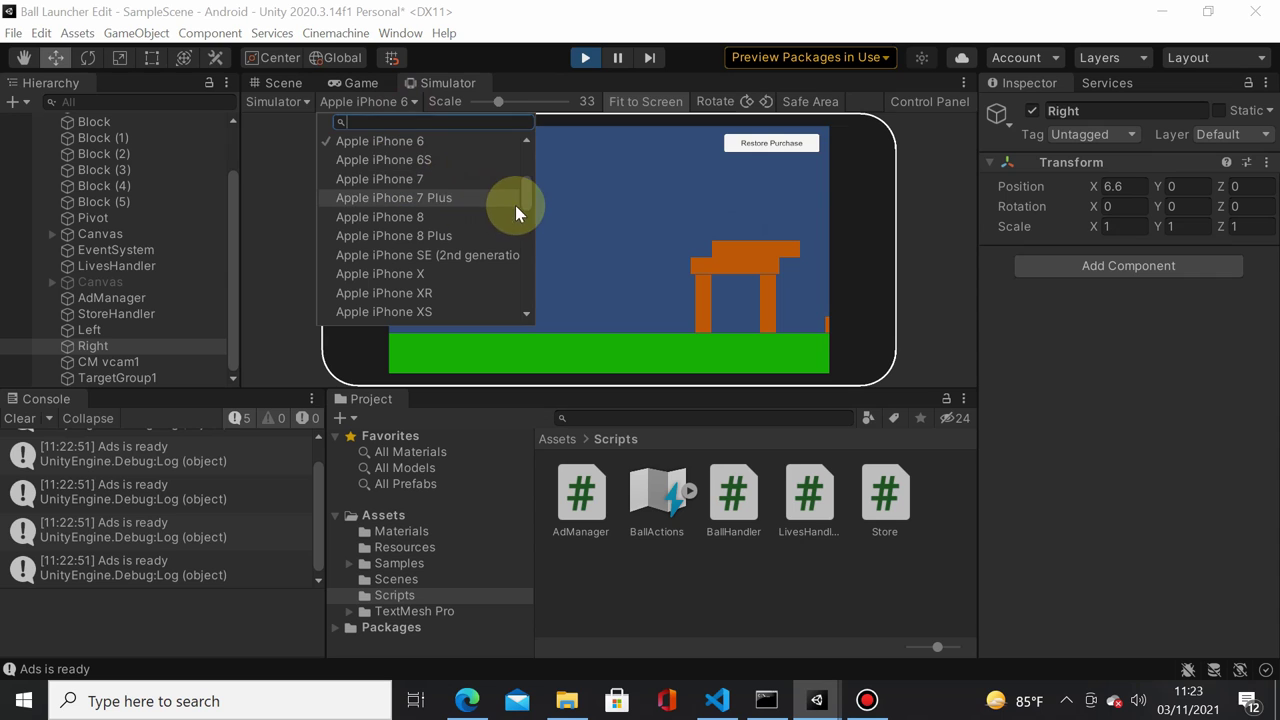
{"action": "left_click", "coordinate": [445, 312]}
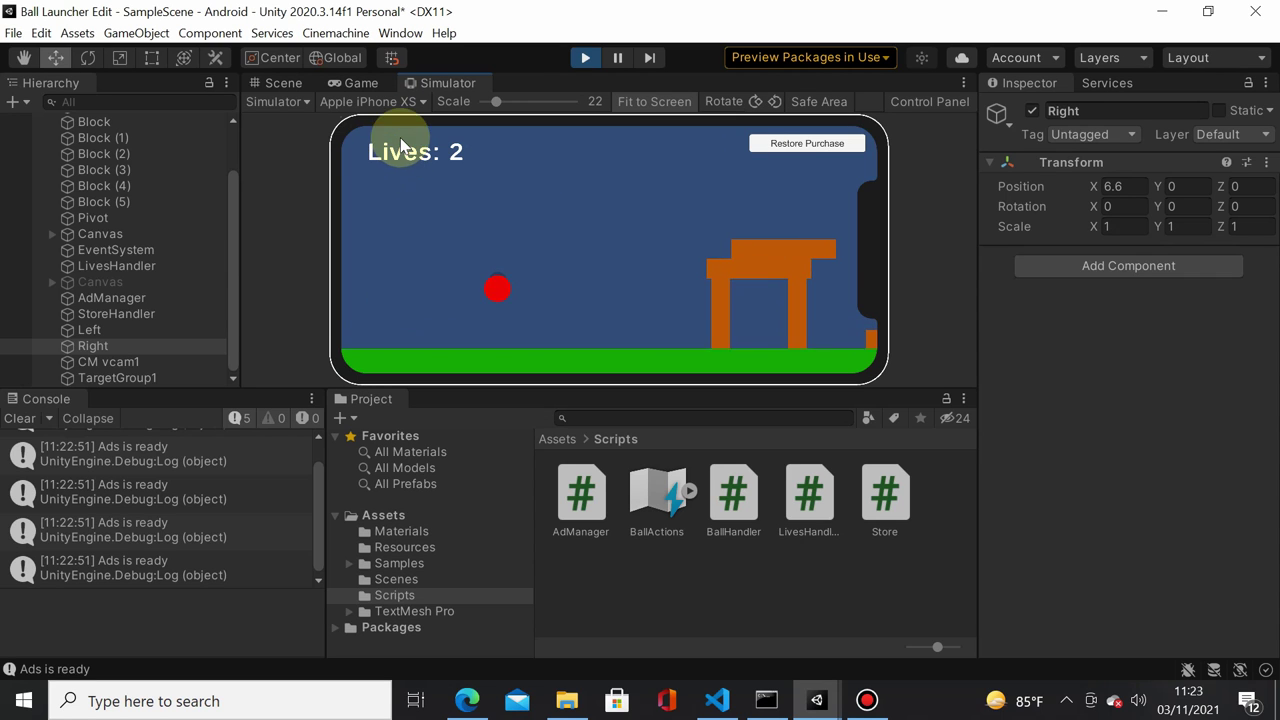
Step: Switch the simulated device to Huawei P9, then to MinimalTestDevice1
{"action": "left_click", "coordinate": [380, 101]}
{"action": "scroll", "coordinate": [440, 300], "scroll_direction": "down", "scroll_amount": 2}
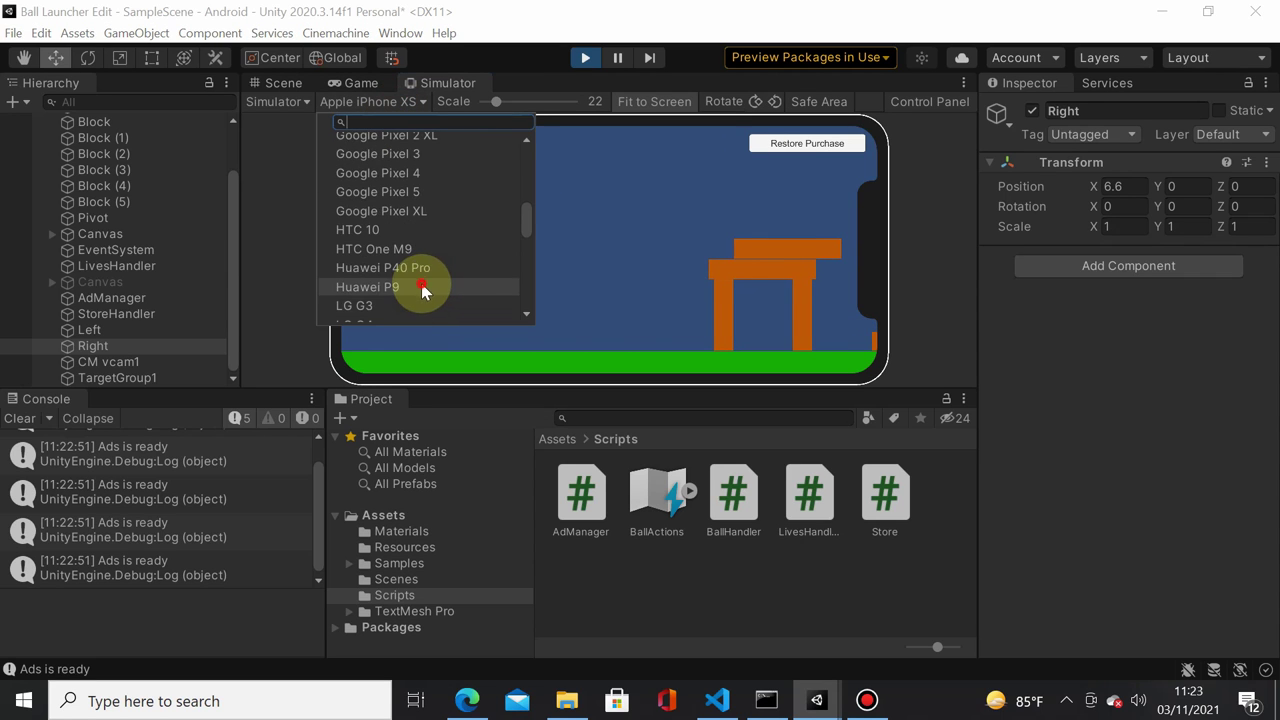
{"action": "left_click", "coordinate": [423, 286]}
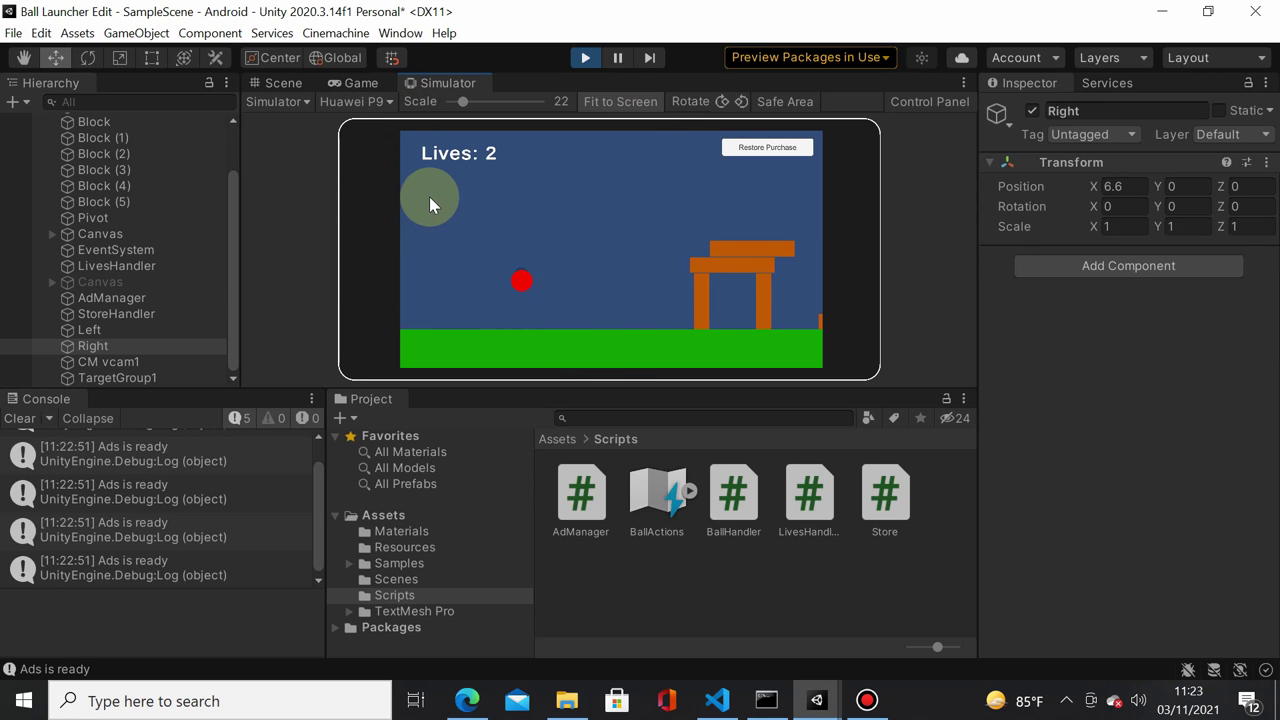
{"action": "left_click", "coordinate": [388, 101]}
{"action": "left_click", "coordinate": [400, 256]}
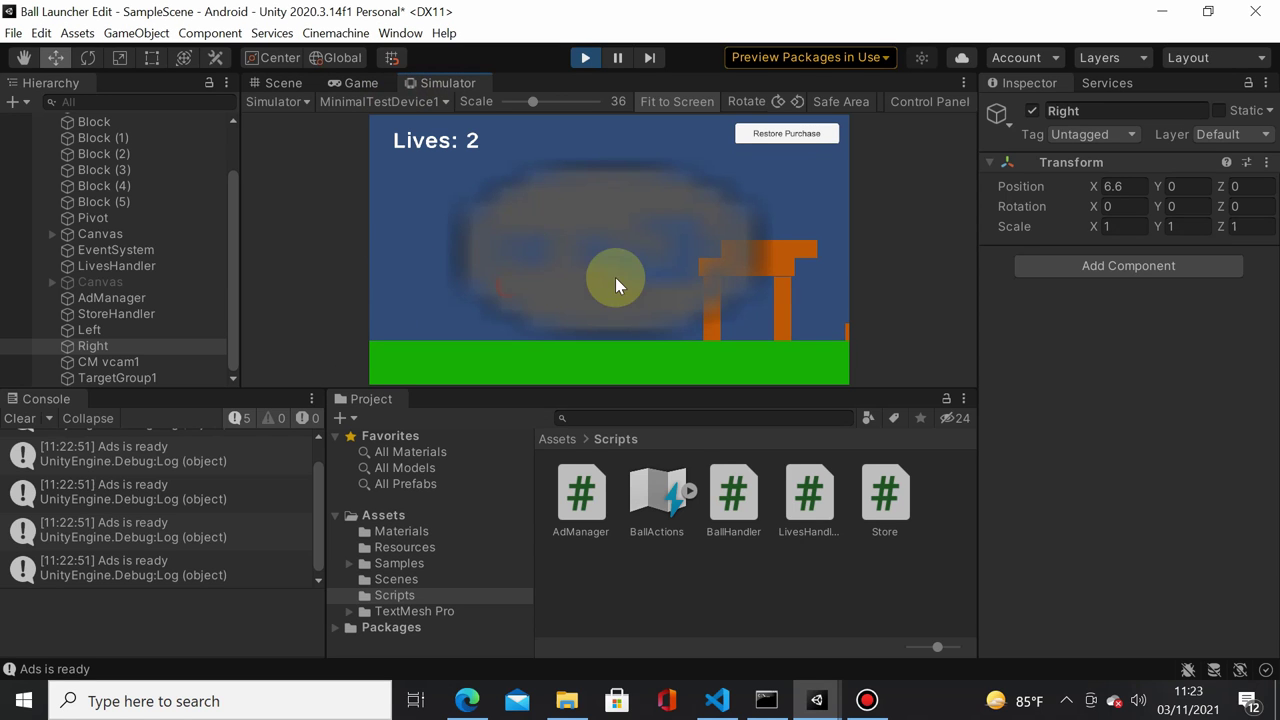
Step: Simulate the game on Apple iPad Air, then stop play mode
{"action": "left_click", "coordinate": [377, 109]}
{"action": "scroll", "coordinate": [491, 266], "scroll_direction": "up", "scroll_amount": 3}
{"action": "scroll", "coordinate": [457, 237], "scroll_direction": "up", "scroll_amount": 3}
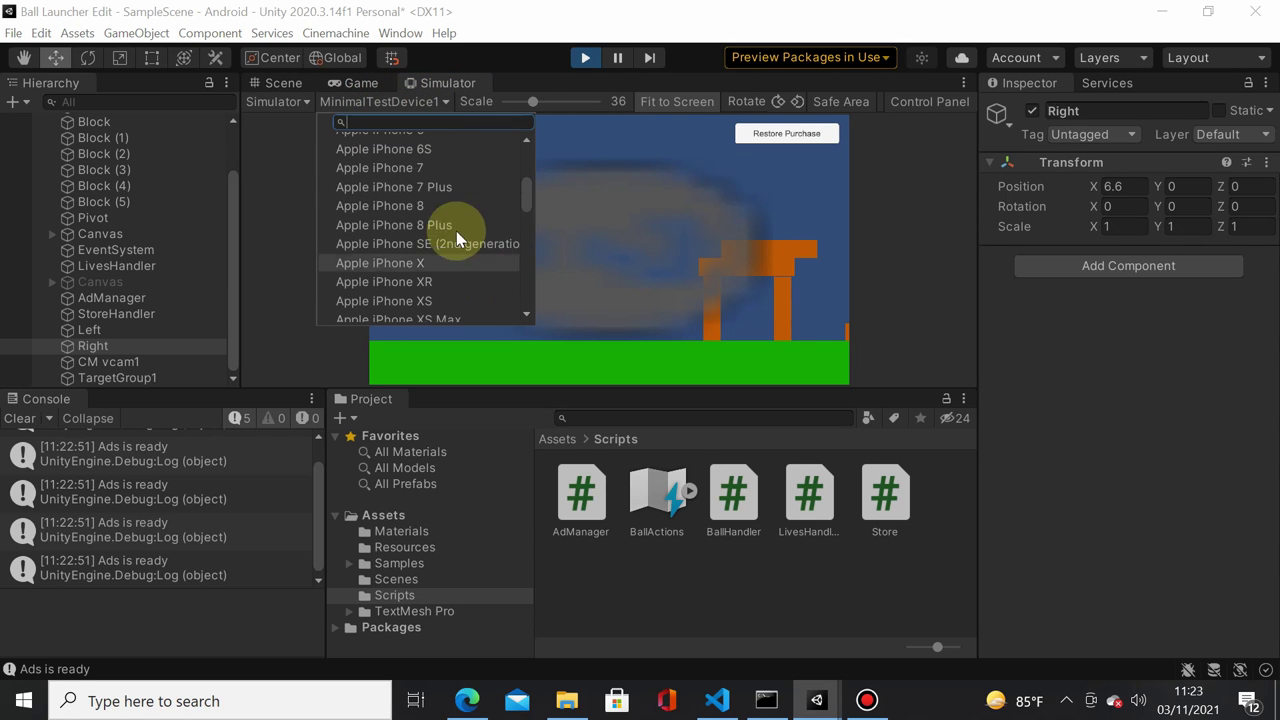
{"action": "scroll", "coordinate": [426, 180], "scroll_direction": "up", "scroll_amount": 2}
{"action": "scroll", "coordinate": [430, 180], "scroll_direction": "up", "scroll_amount": 2}
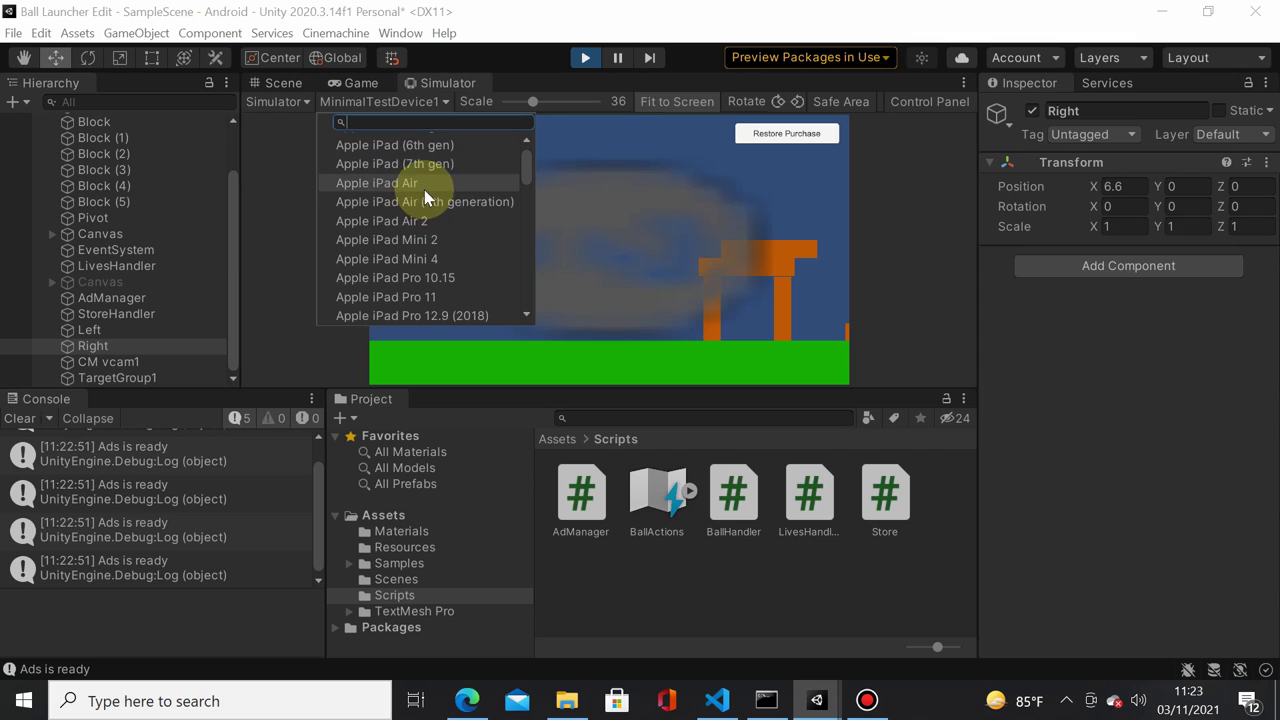
{"action": "left_click", "coordinate": [417, 181]}
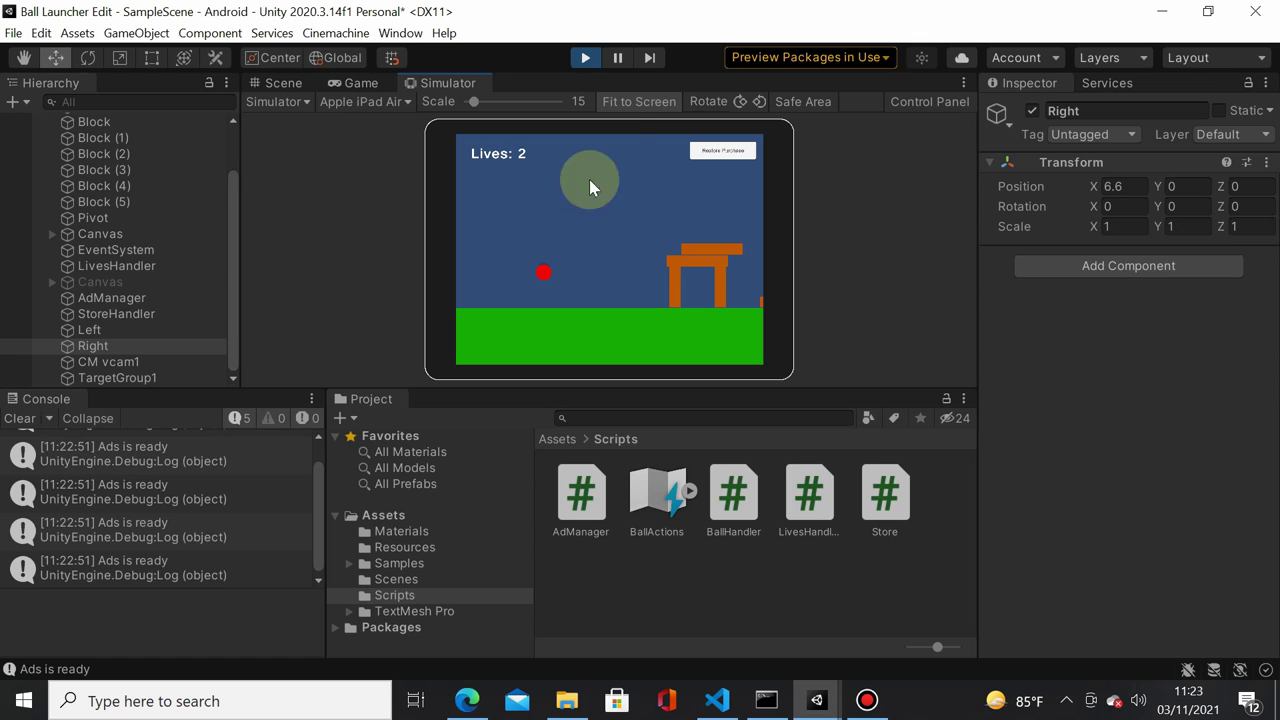
{"action": "left_click", "coordinate": [586, 58]}
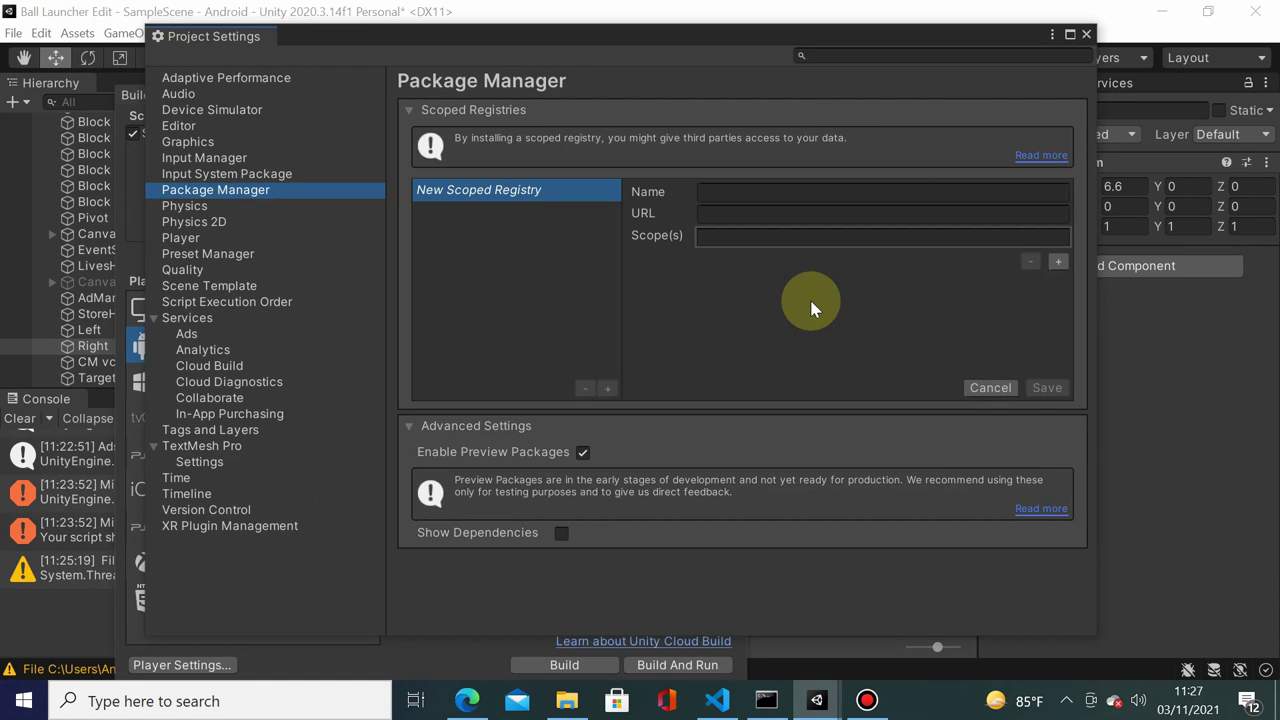
Step: Close the Project Settings and Build Settings windows
{"action": "left_click", "coordinate": [1080, 37]}
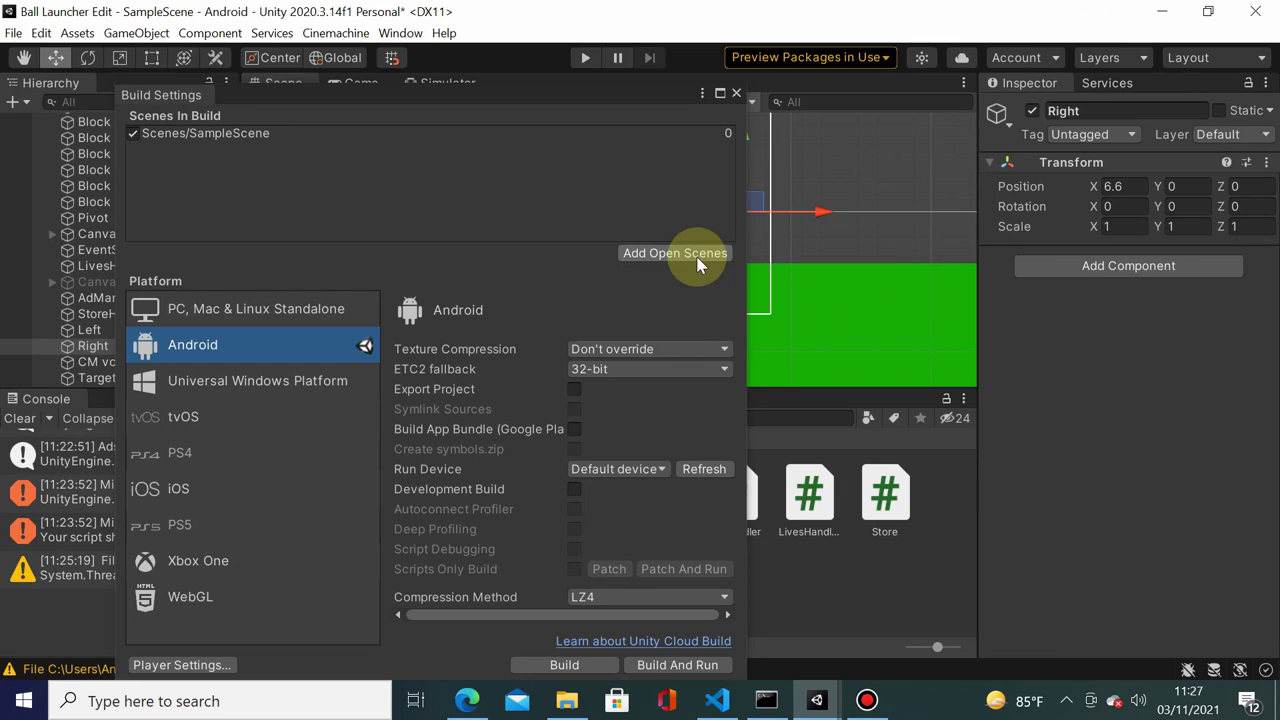
{"action": "left_click", "coordinate": [737, 94]}
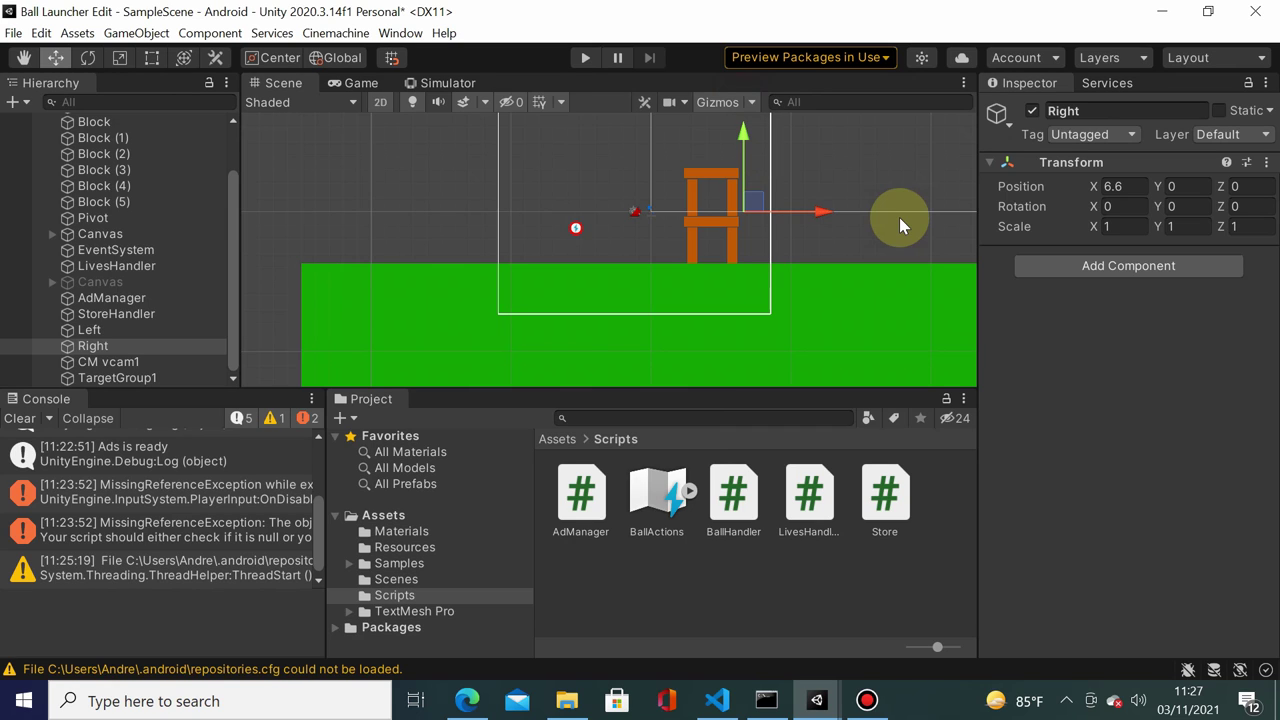
Step: Check the Canvas Scaler on Canvas, keeping UI Scale Mode at Scale With Screen Size (800×600 reference)
{"action": "left_click", "coordinate": [53, 233]}
{"action": "left_click", "coordinate": [76, 238]}
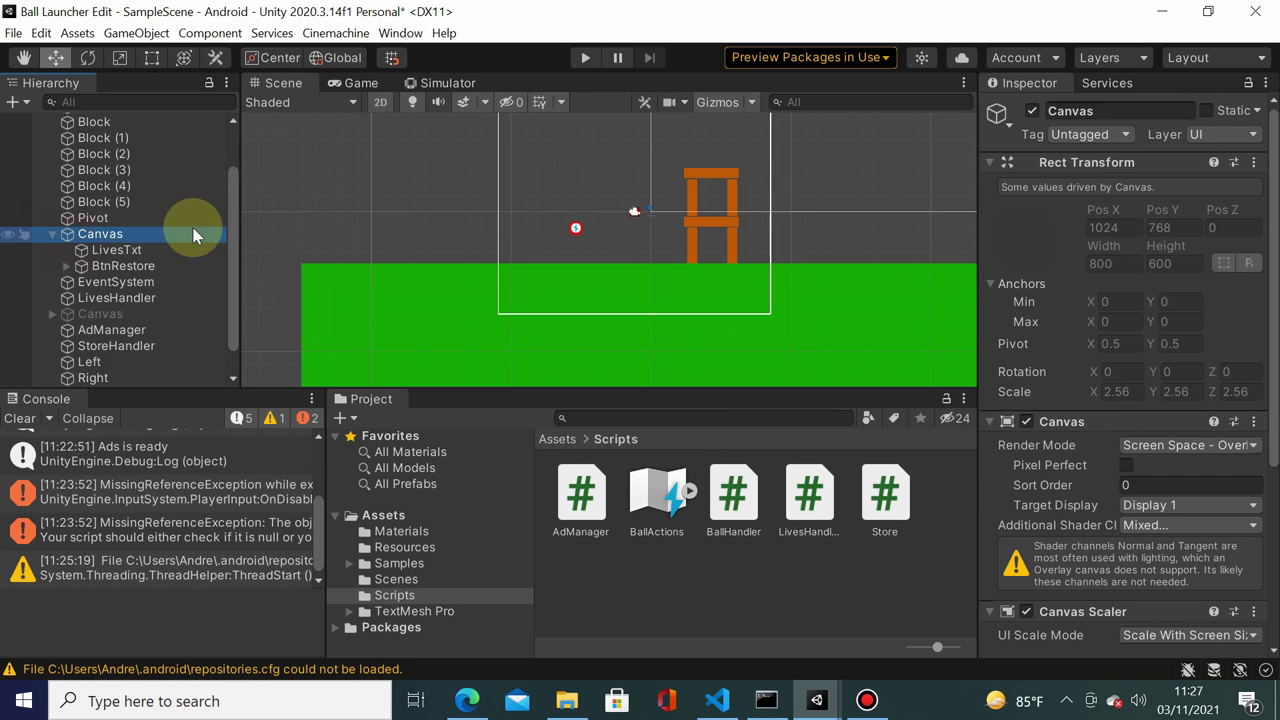
{"action": "scroll", "coordinate": [1210, 440], "scroll_direction": "down", "scroll_amount": 5}
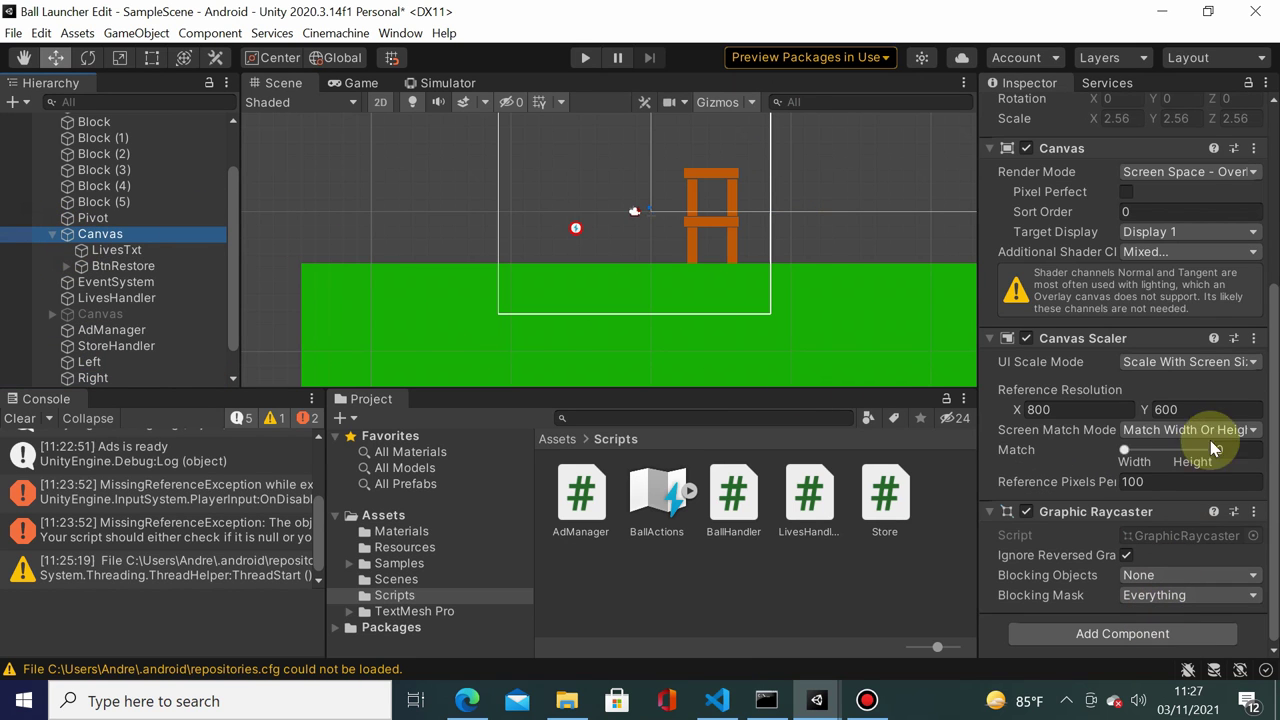
{"action": "left_click", "coordinate": [1188, 362]}
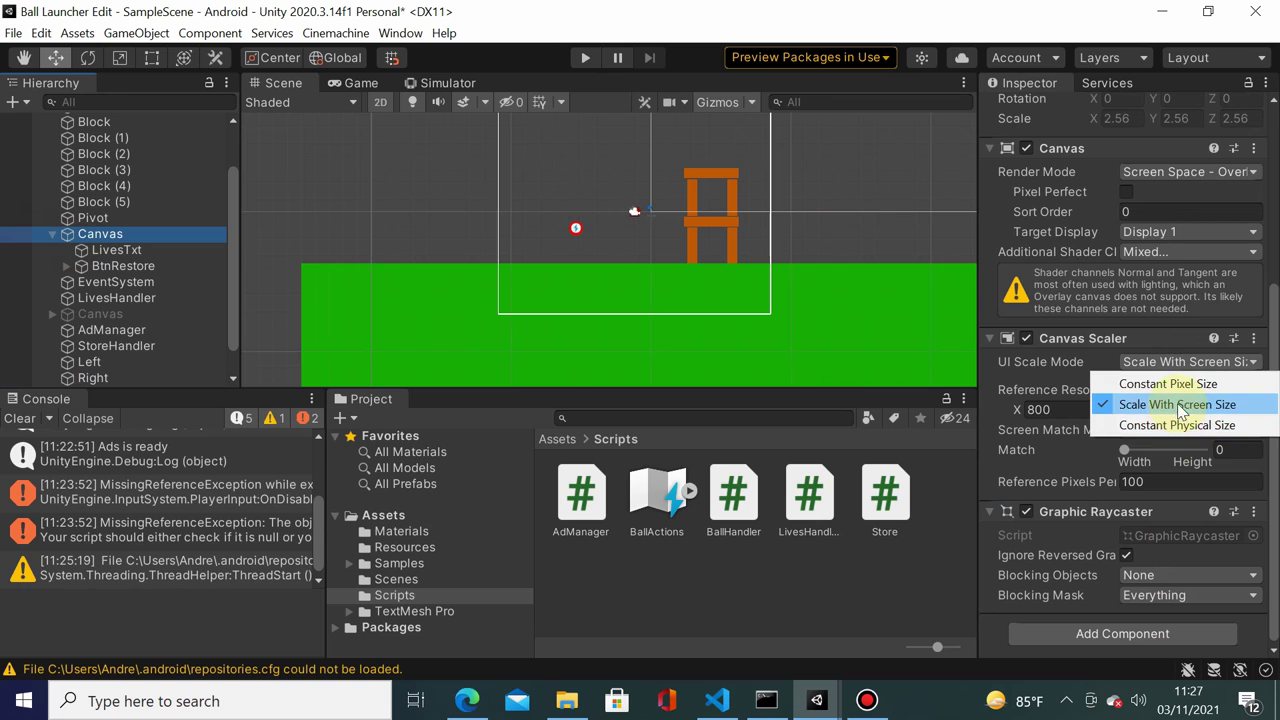
{"action": "left_click", "coordinate": [1002, 233]}
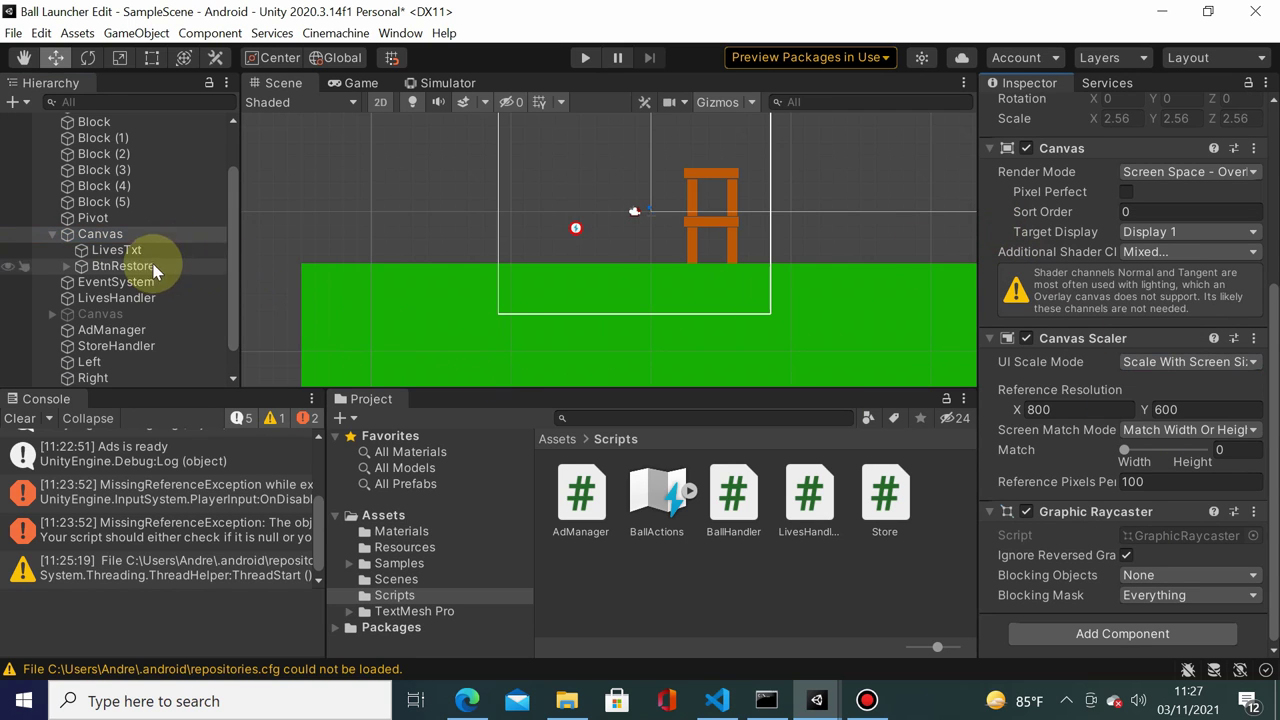
{"action": "scroll", "coordinate": [609, 179], "scroll_direction": "up", "scroll_amount": 1}
{"action": "scroll", "coordinate": [687, 275], "scroll_direction": "up", "scroll_amount": 1}
{"action": "scroll", "coordinate": [690, 220], "scroll_direction": "down", "scroll_amount": 1}
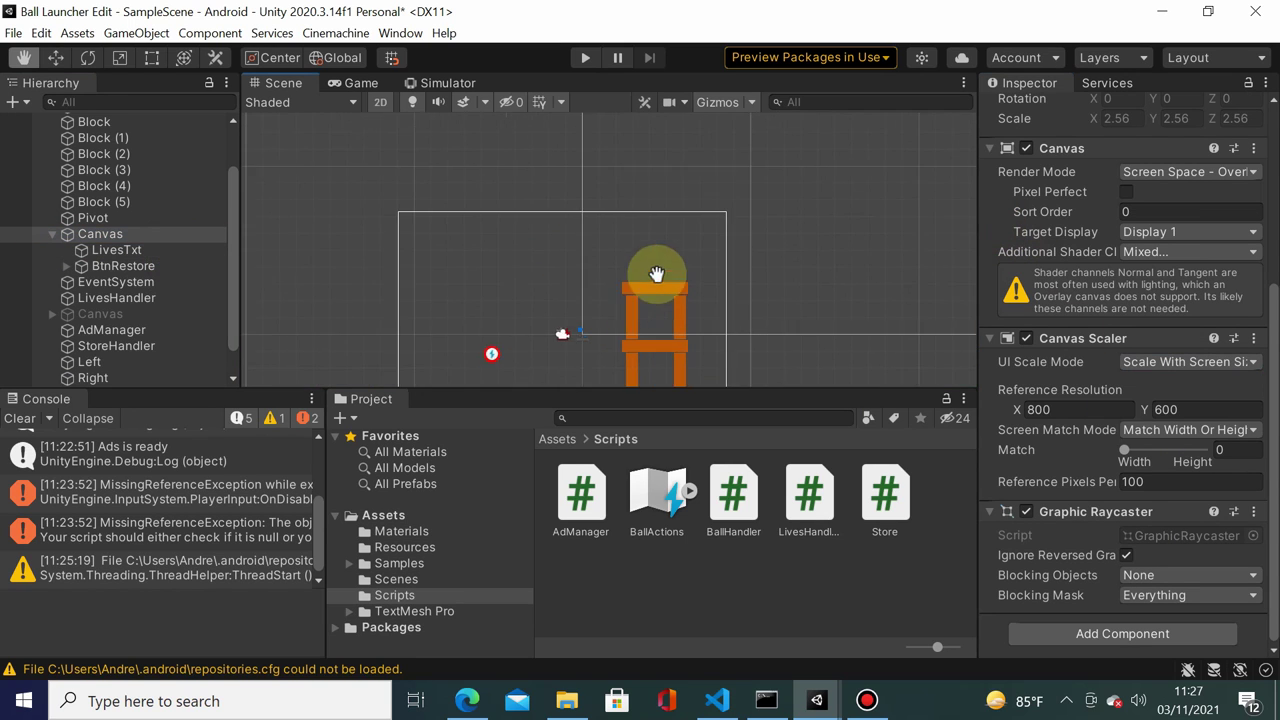
{"action": "scroll", "coordinate": [657, 271], "scroll_direction": "down", "scroll_amount": 1}
Step: Switch to the Simulator view to see the stopped game on Apple iPad Air
{"action": "left_click", "coordinate": [447, 84]}
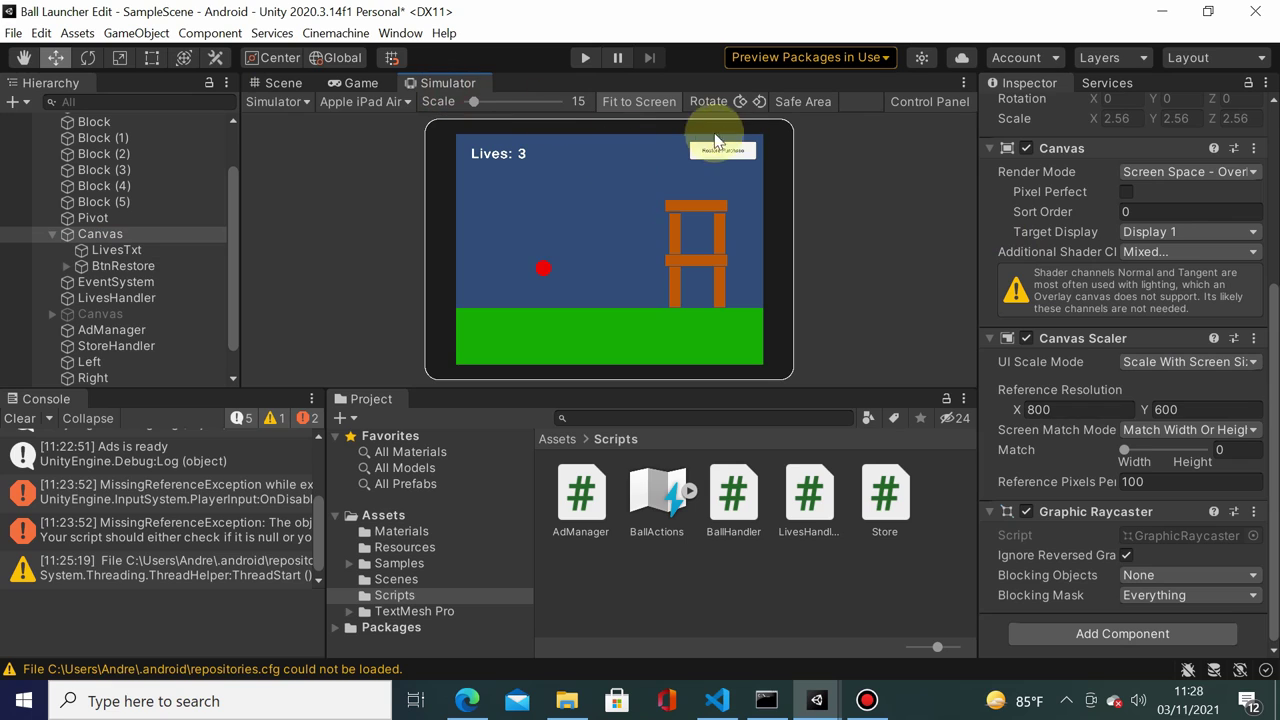